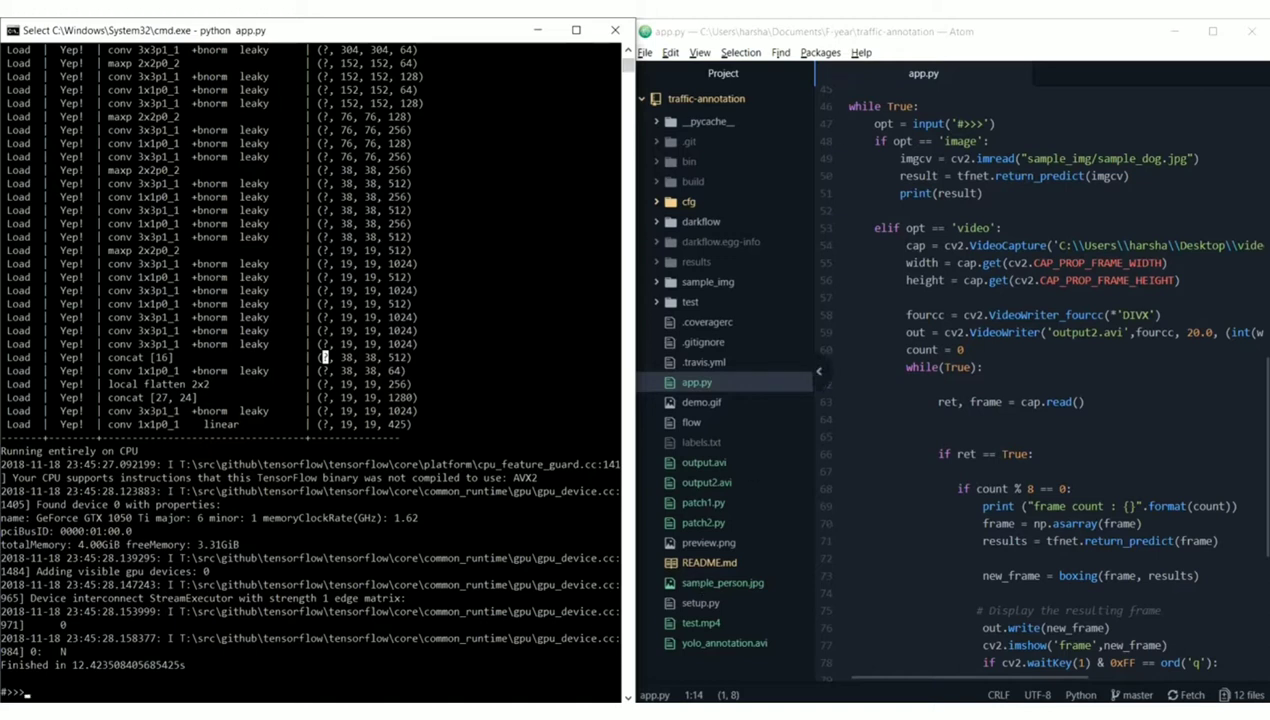
Bring up the Desktop folder window from File Explorer's taskbar previews
left_click(450, 700)
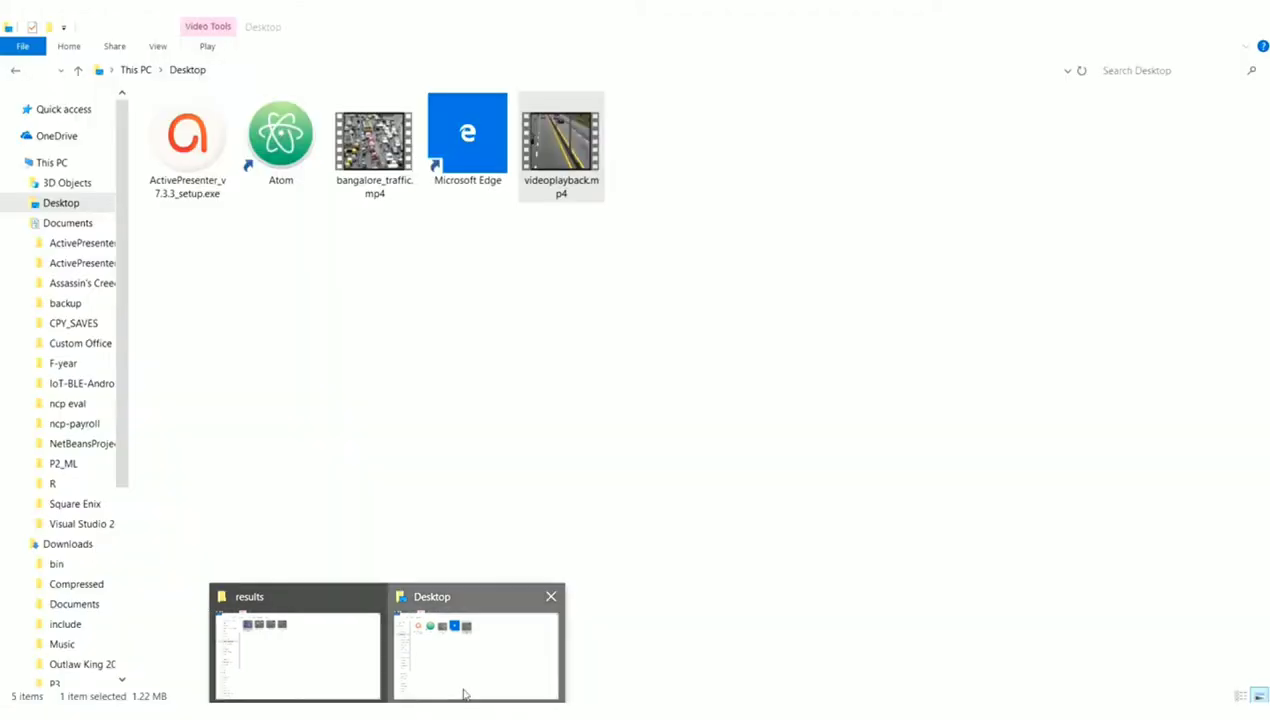
Look over the two Desktop traffic videos, then bring the app.py console back
left_click(460, 692)
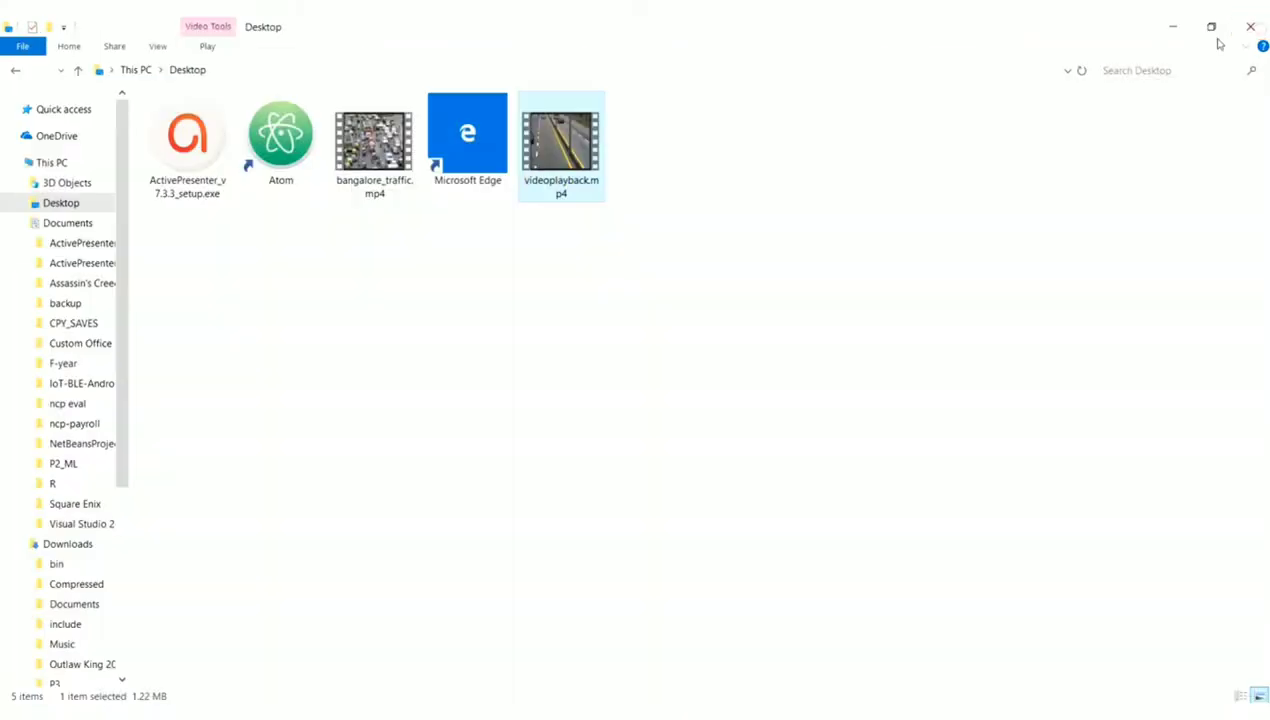
left_click(507, 603)
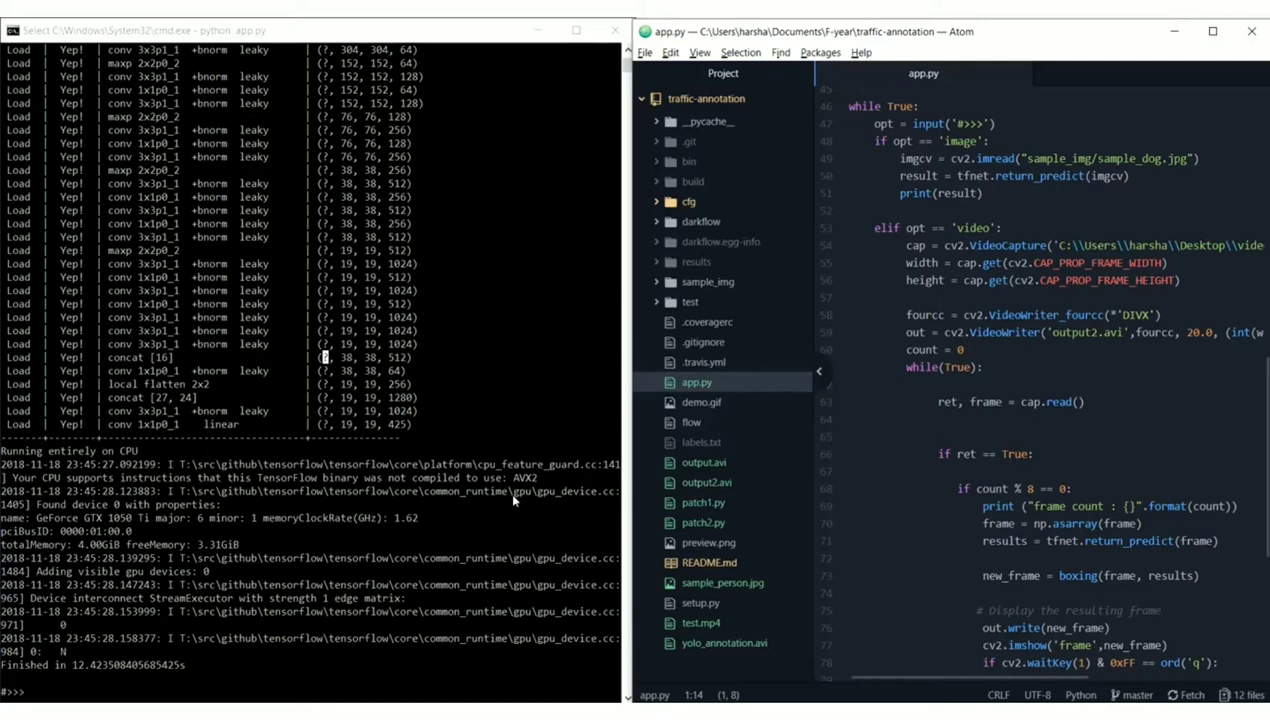
Start vehicle detection on the road footage by entering 'video' at the console prompt
left_click(352, 612)
key("Escape")
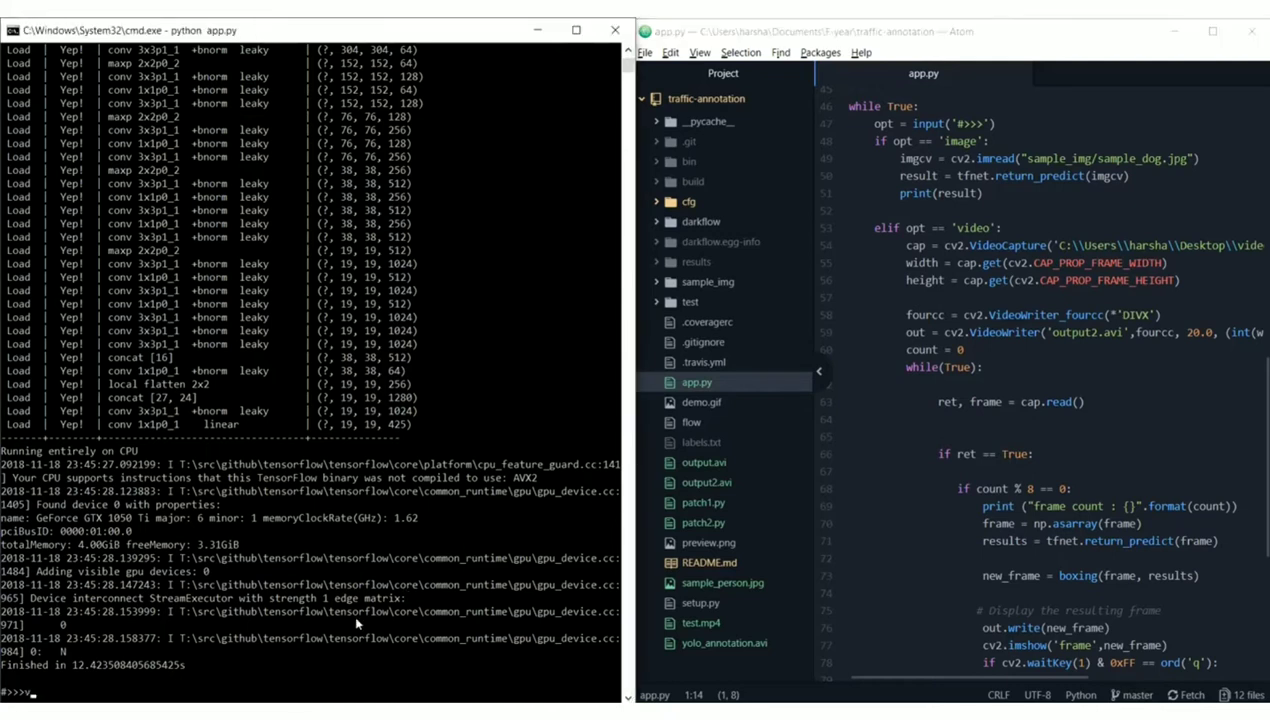
type("video")
key("Return")
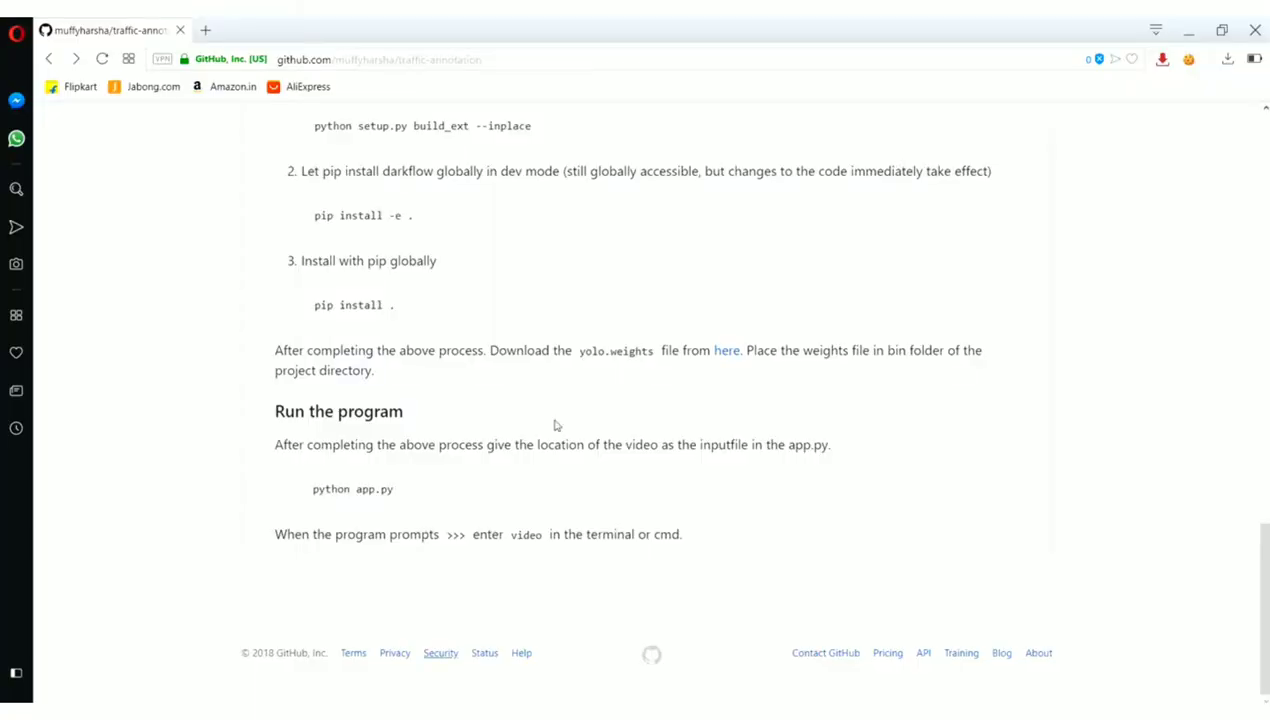
Scroll through the traffic-annotation README's setup and 'Run the program' instructions
scroll(578, 391, "up", 5)
scroll(578, 391, "up", 10)
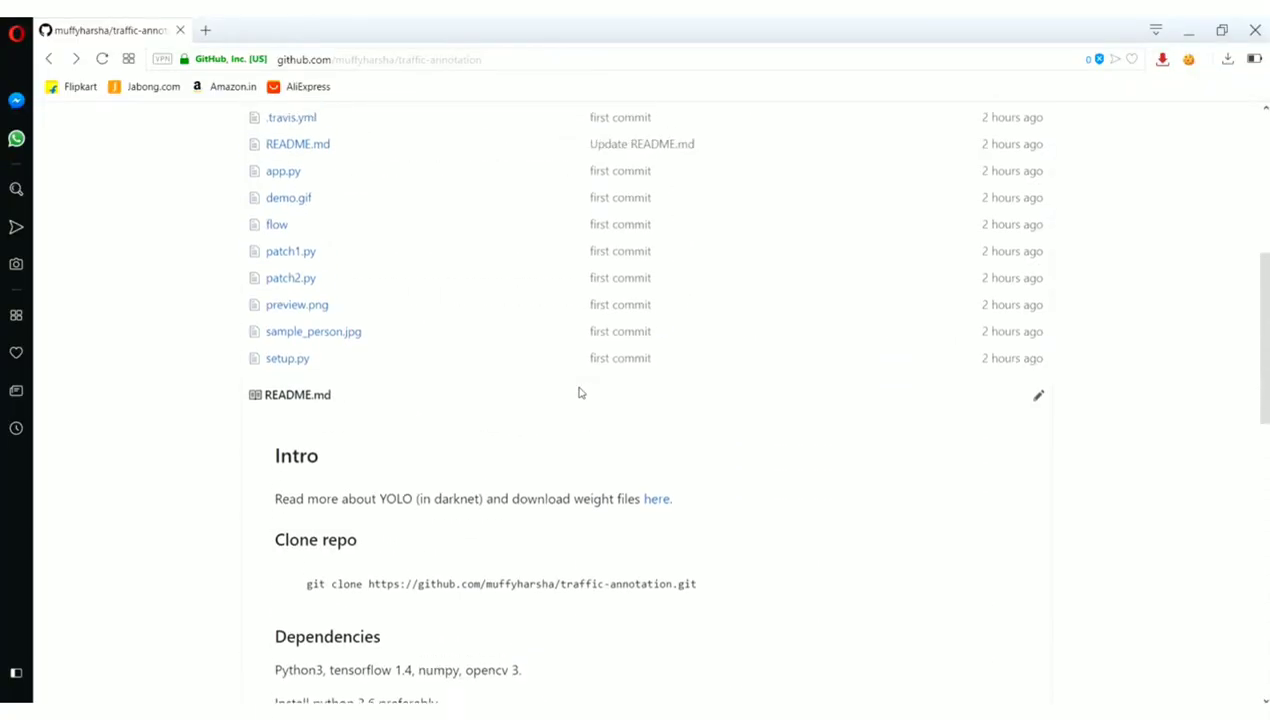
scroll(578, 391, "down", 4)
scroll(578, 391, "down", 5)
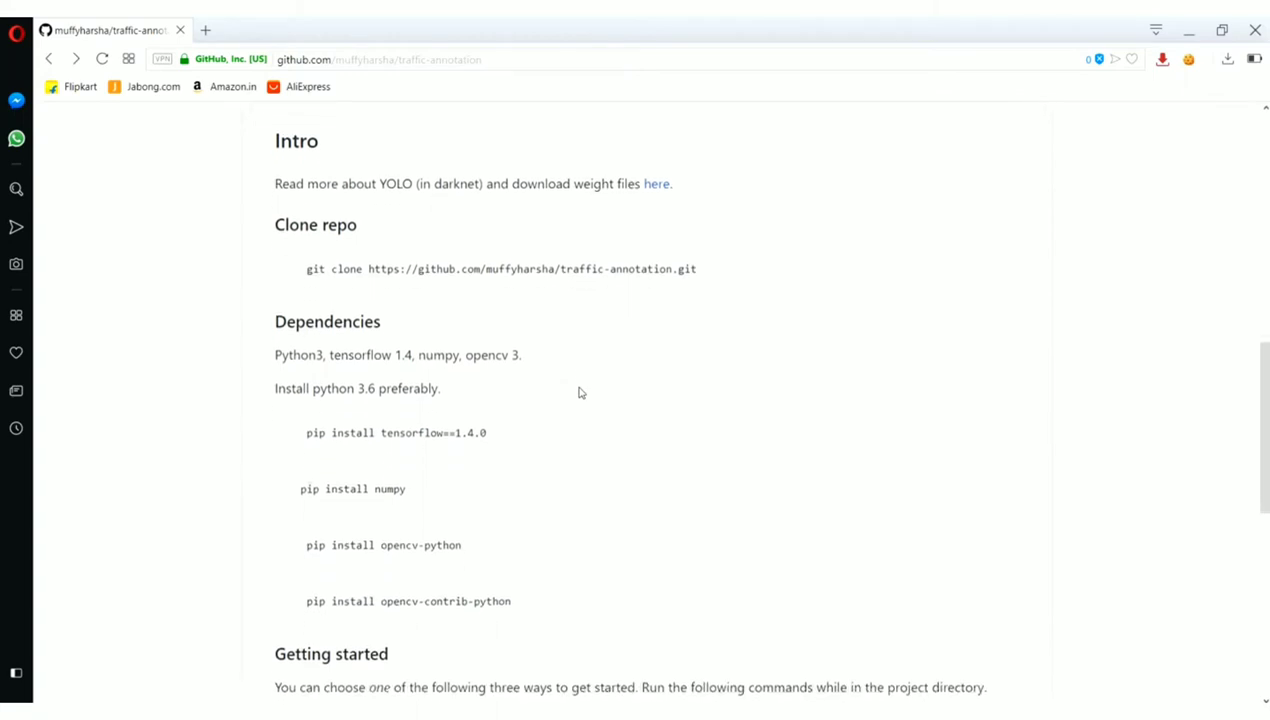
scroll(578, 391, "down", 2)
Place the console beside the app.py code and let detection finish at frame 240
key("alt+Tab")
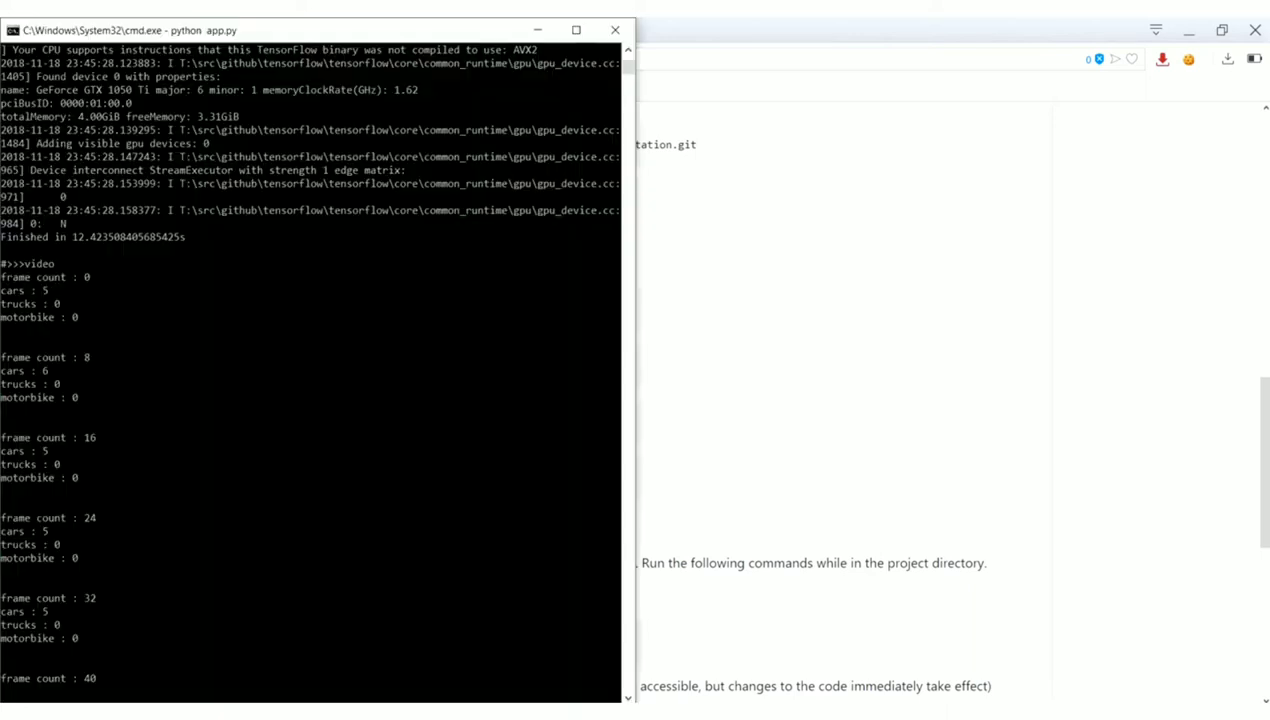
key("alt+Tab")
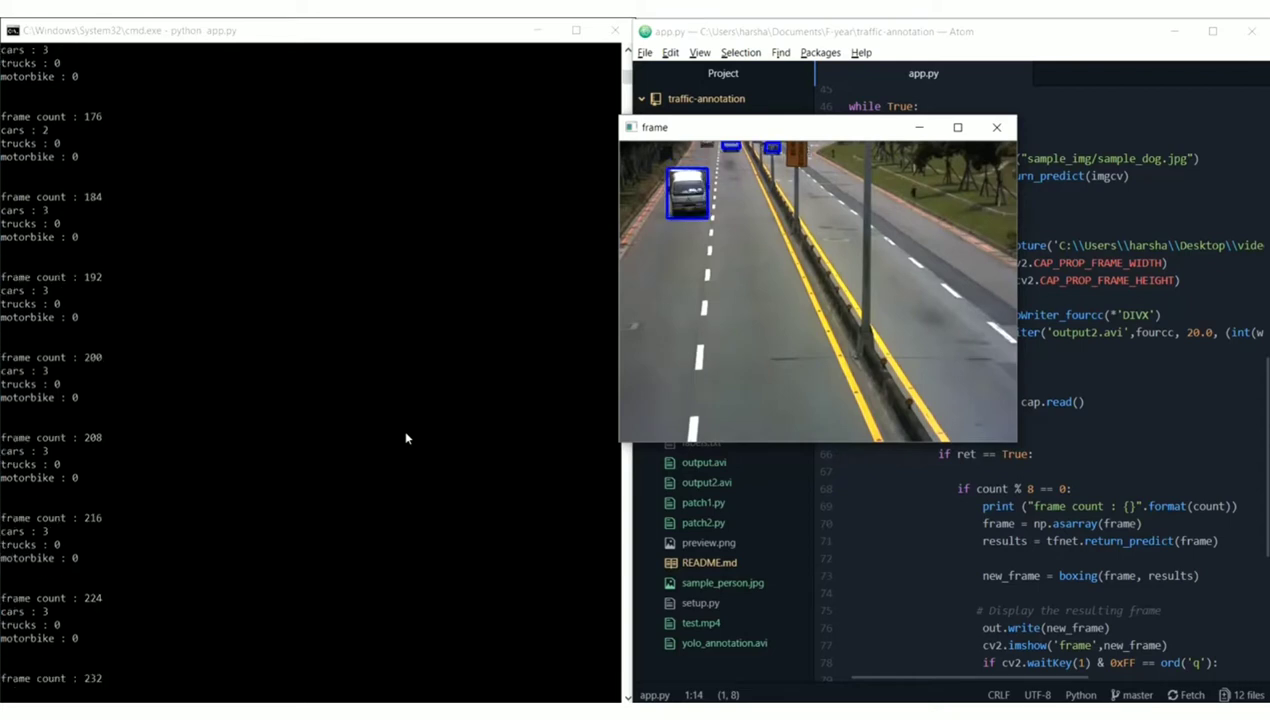
mouse_move(468, 712)
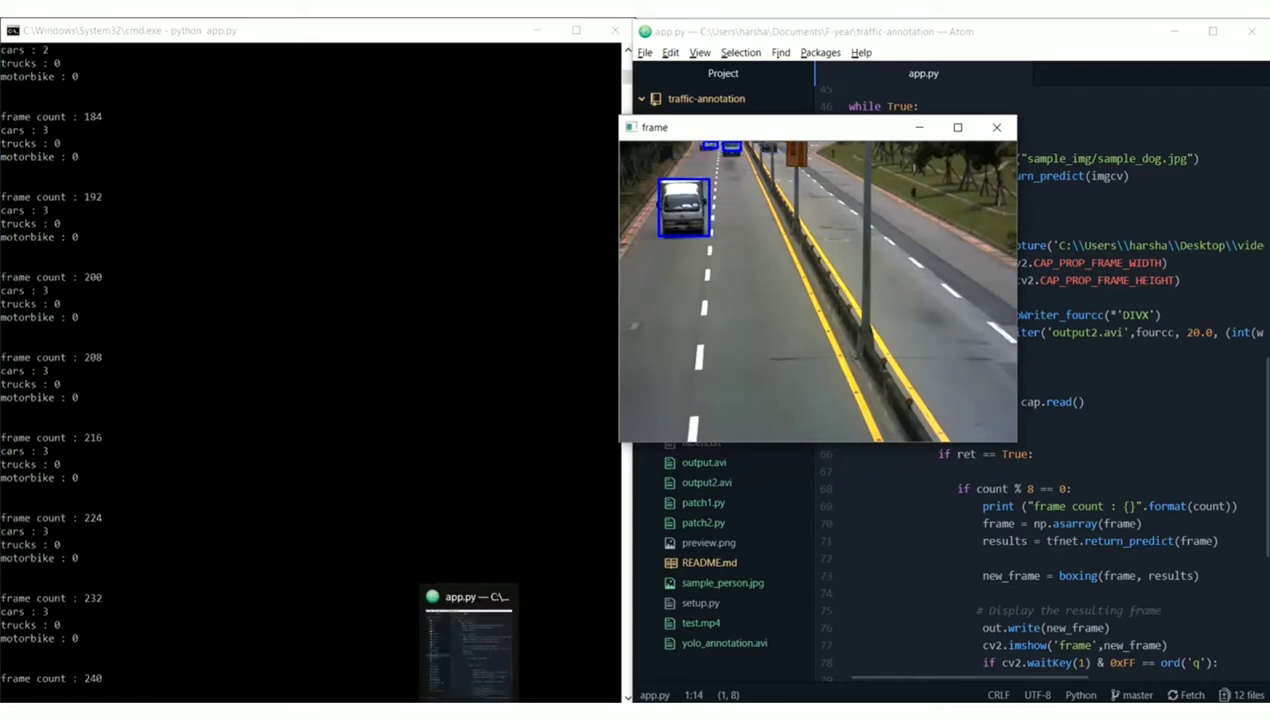
left_click(468, 640)
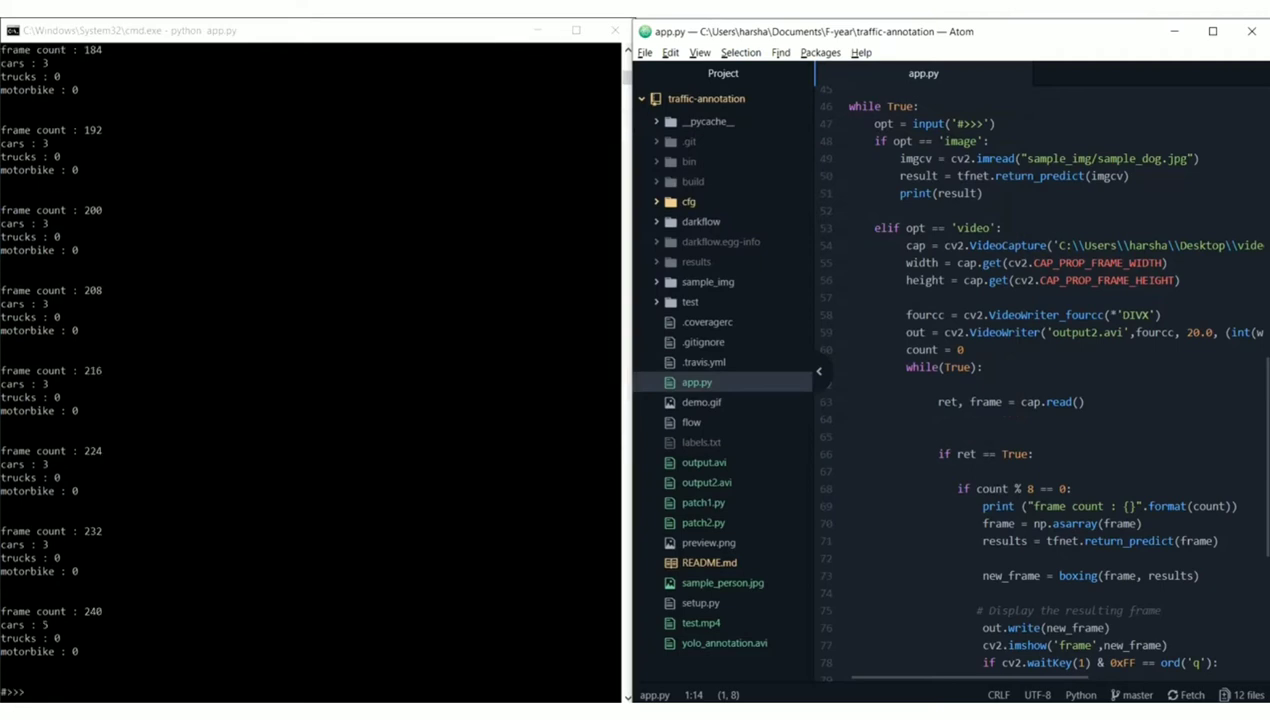
left_click(385, 712)
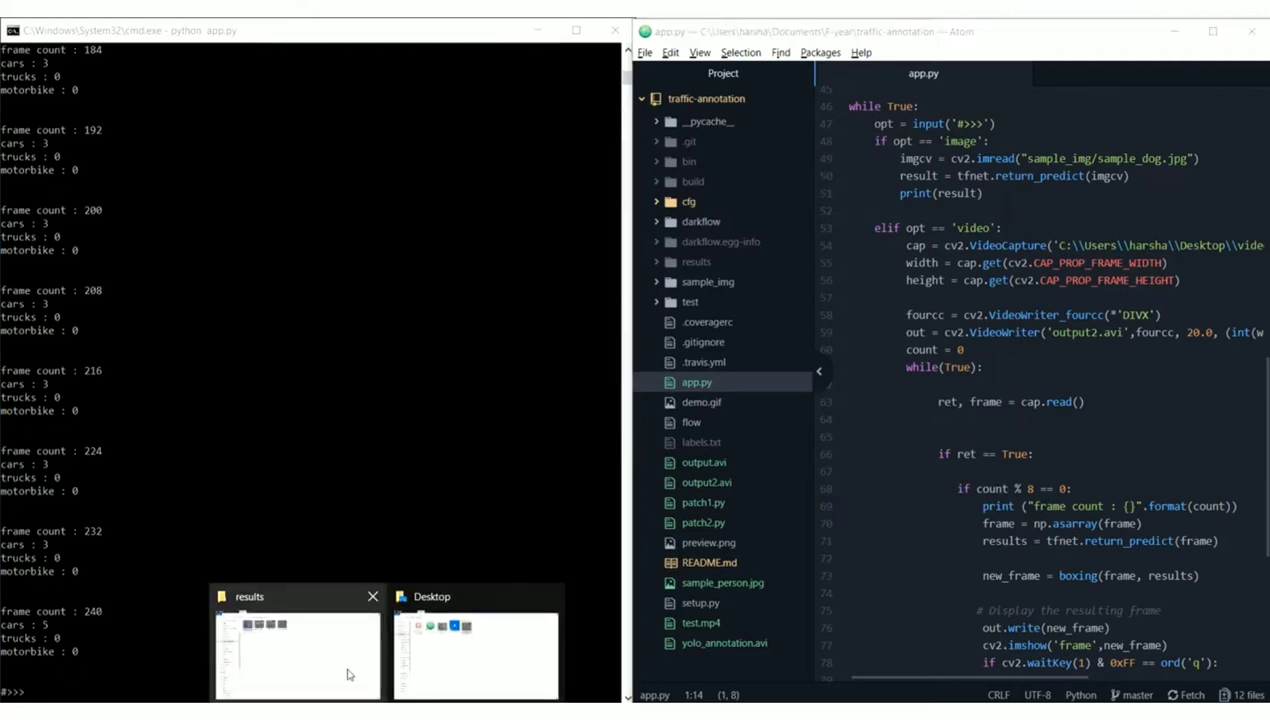
Open the results folder window holding the detection output videos
left_click(348, 675)
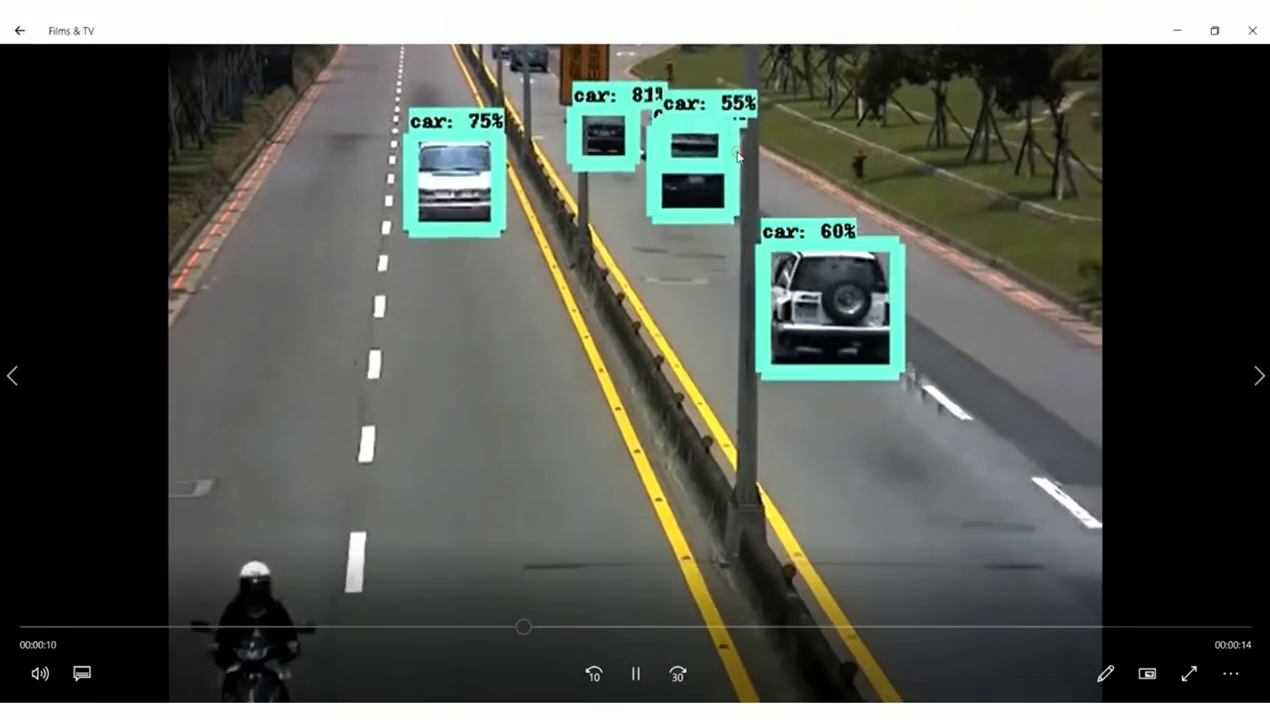
Play mask_rcnn_out_py.avi from the results folder, then exit full screen and close the player
left_click(1238, 24)
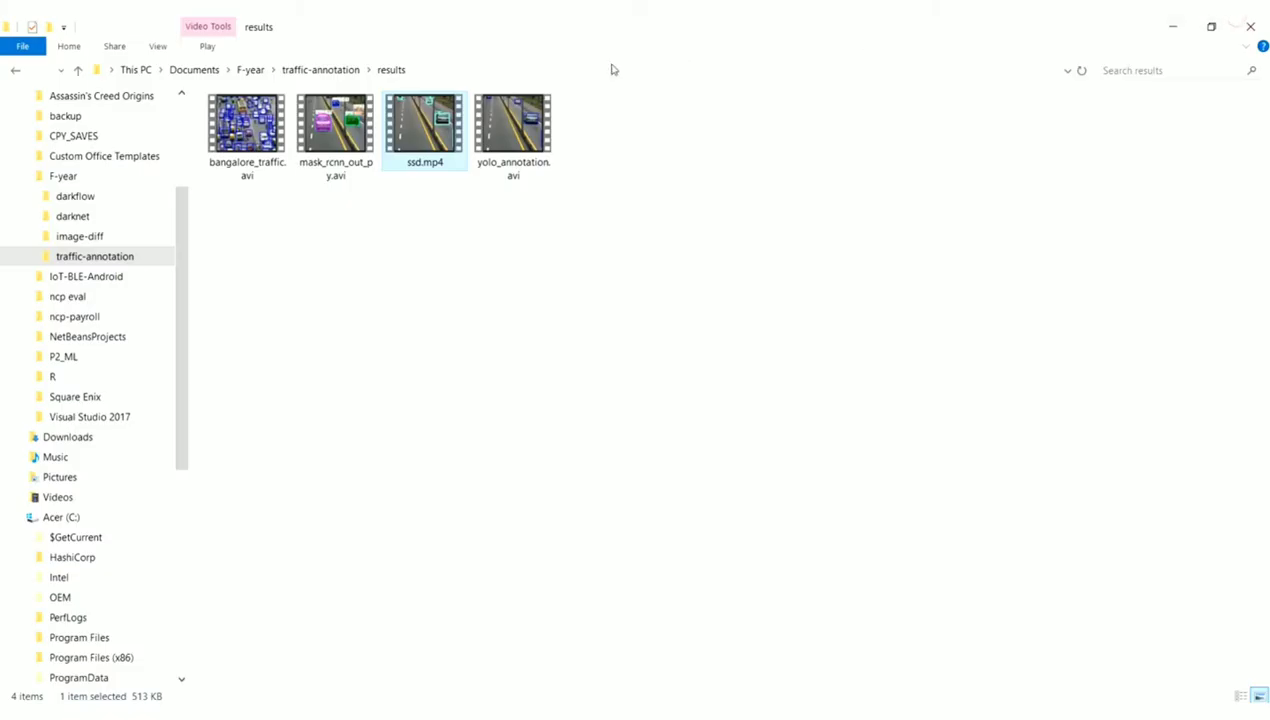
left_click(322, 150)
double_click(322, 150)
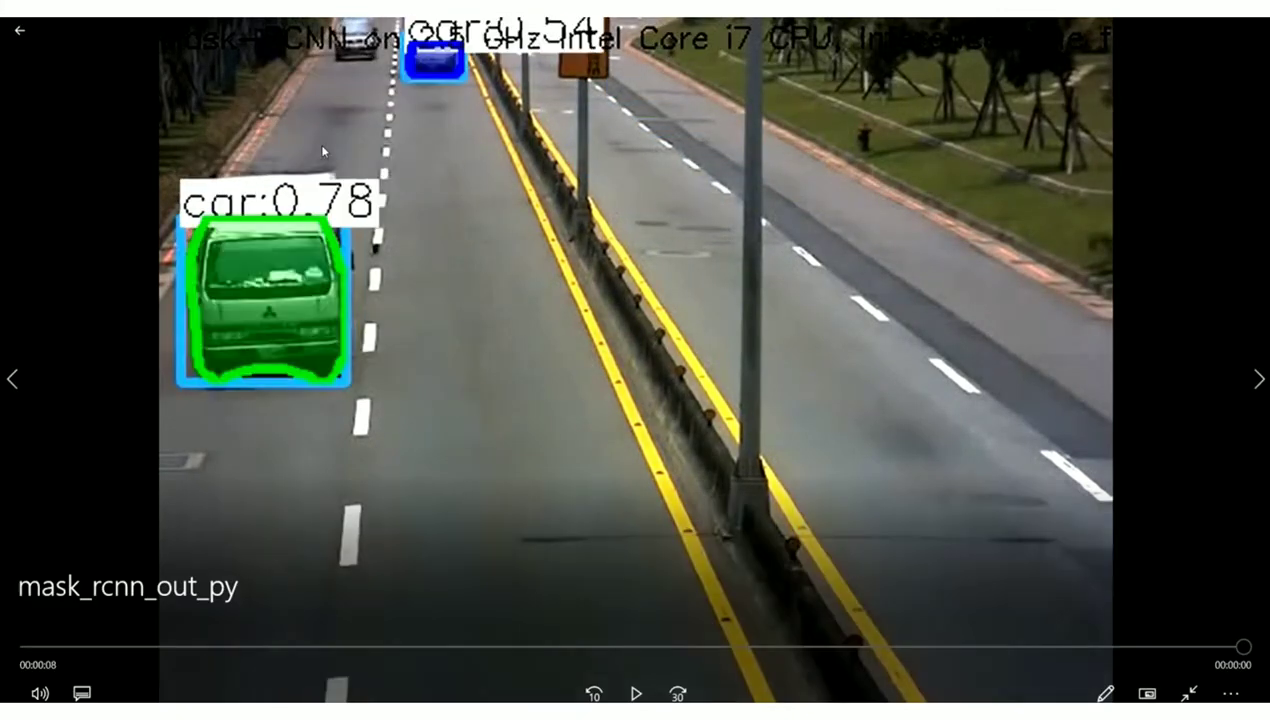
key("Escape")
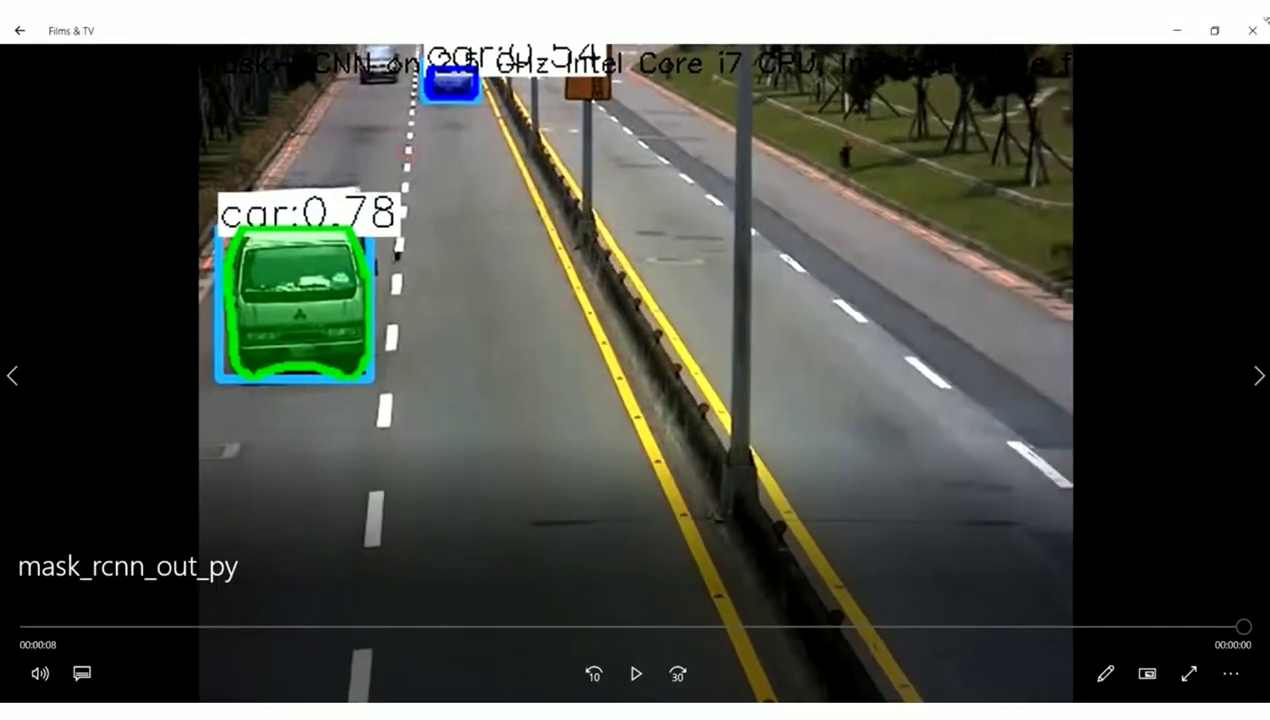
left_click(1250, 20)
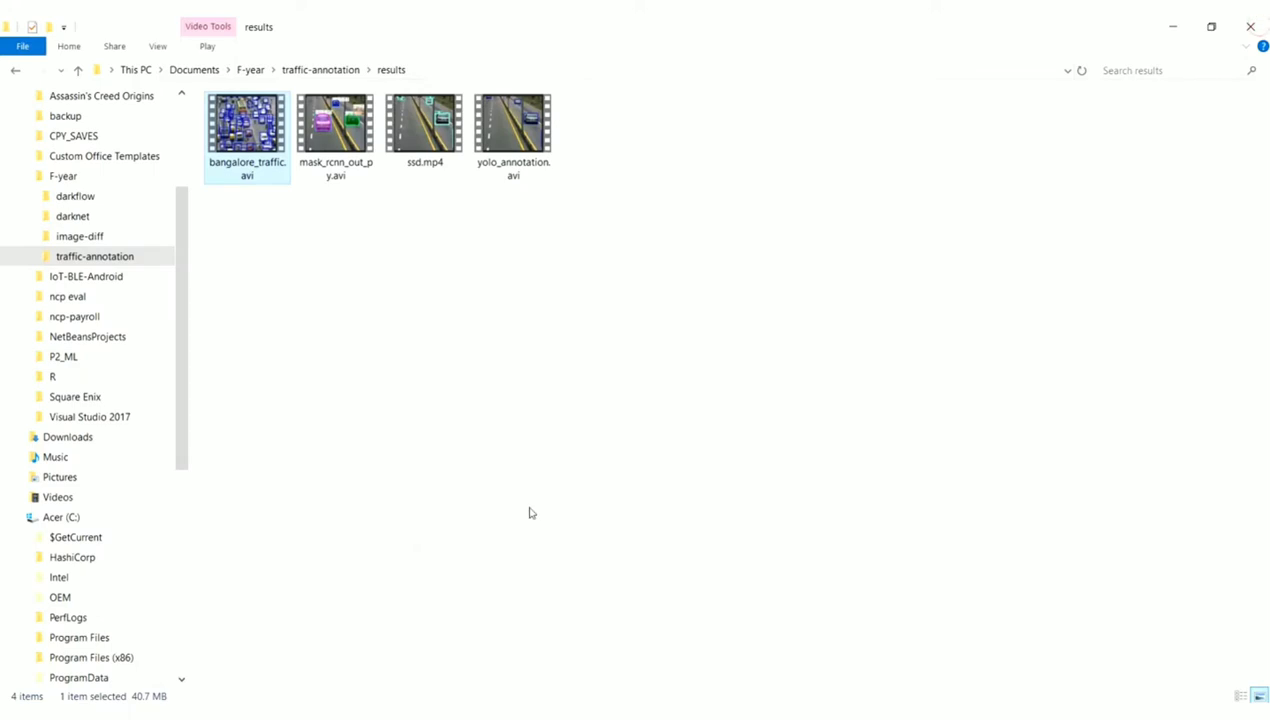
Bring the app.py console back and scroll its output up to the frame 0 vehicle counts
mouse_move(544, 700)
left_click(510, 645)
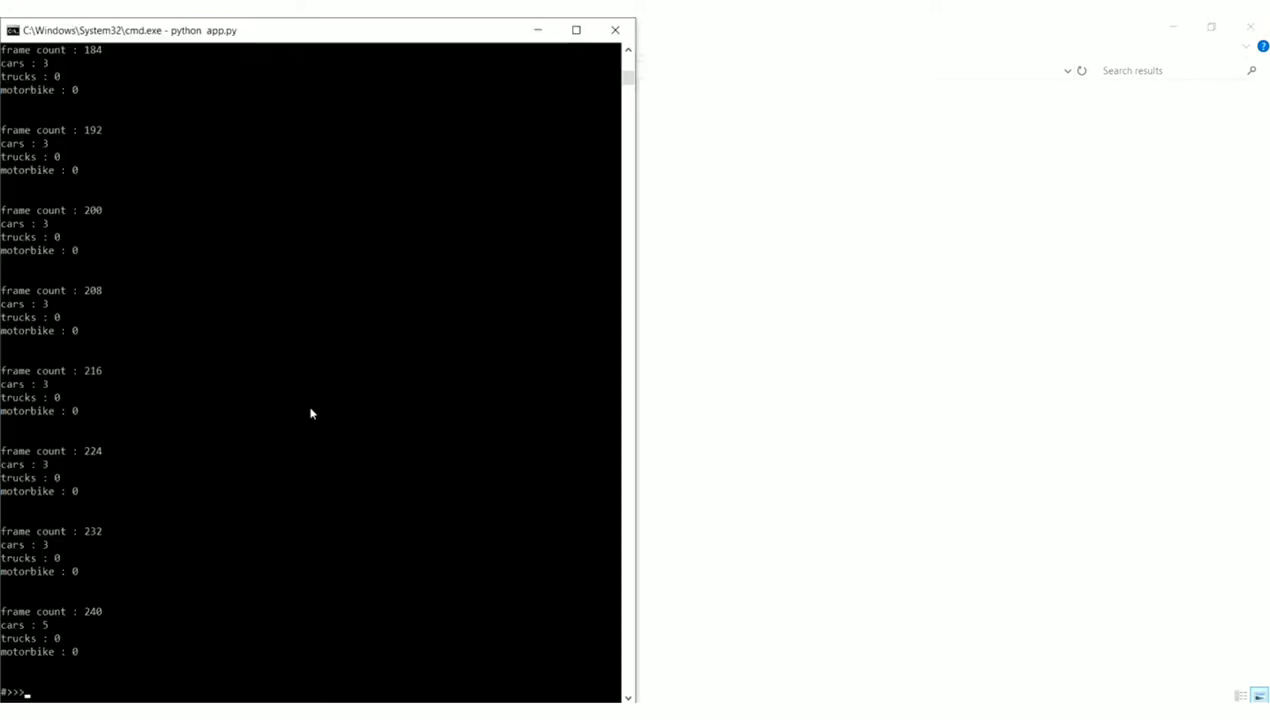
scroll(310, 413, "up", 20)
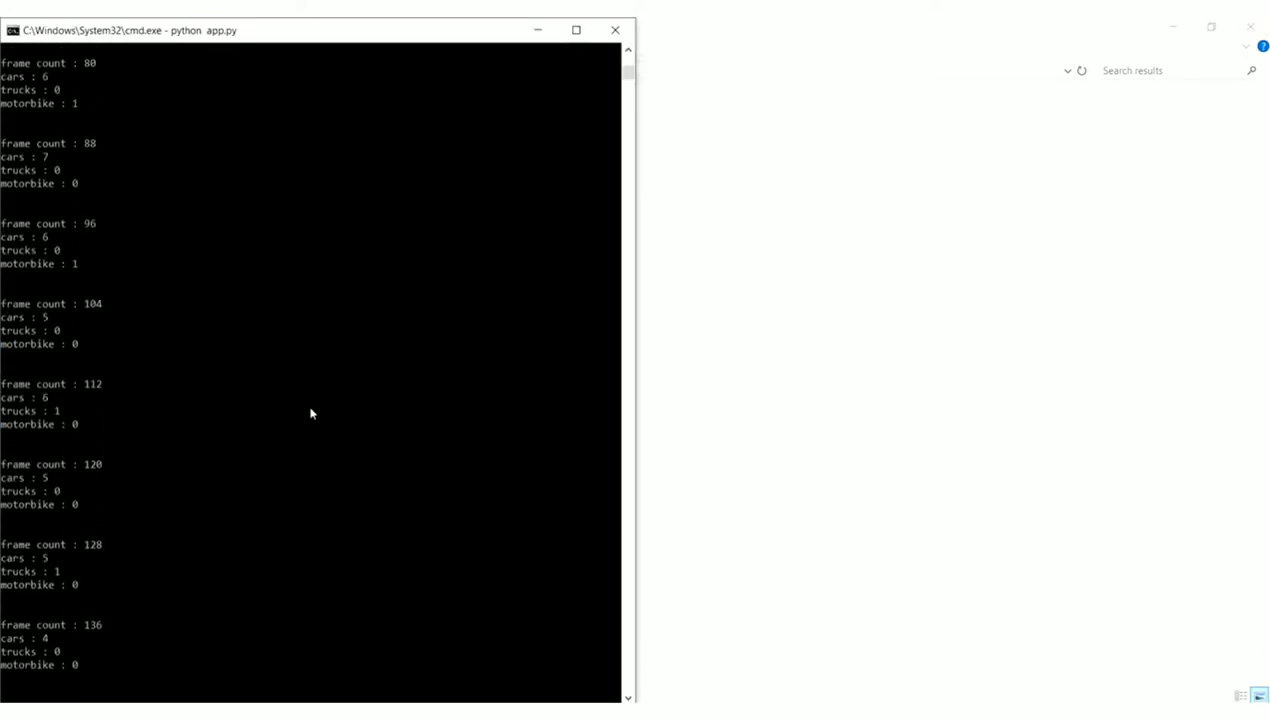
scroll(310, 413, "up", 7)
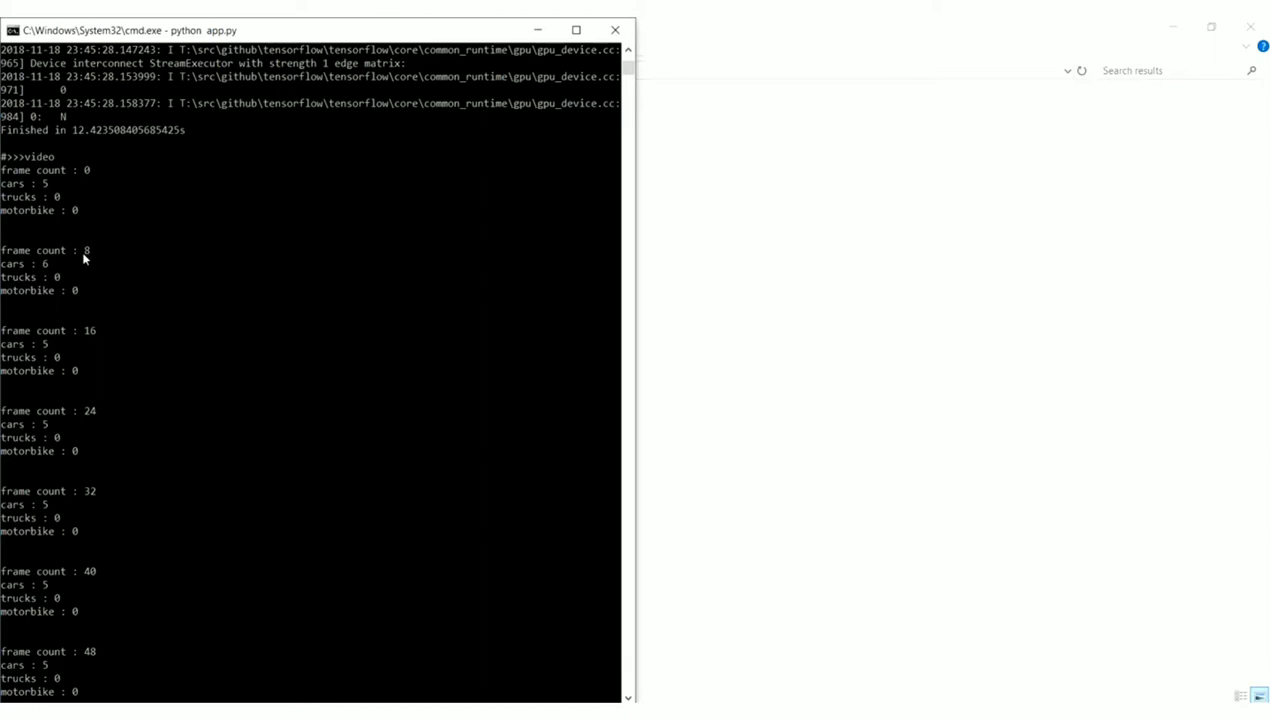
scroll(78, 203, "down", 3)
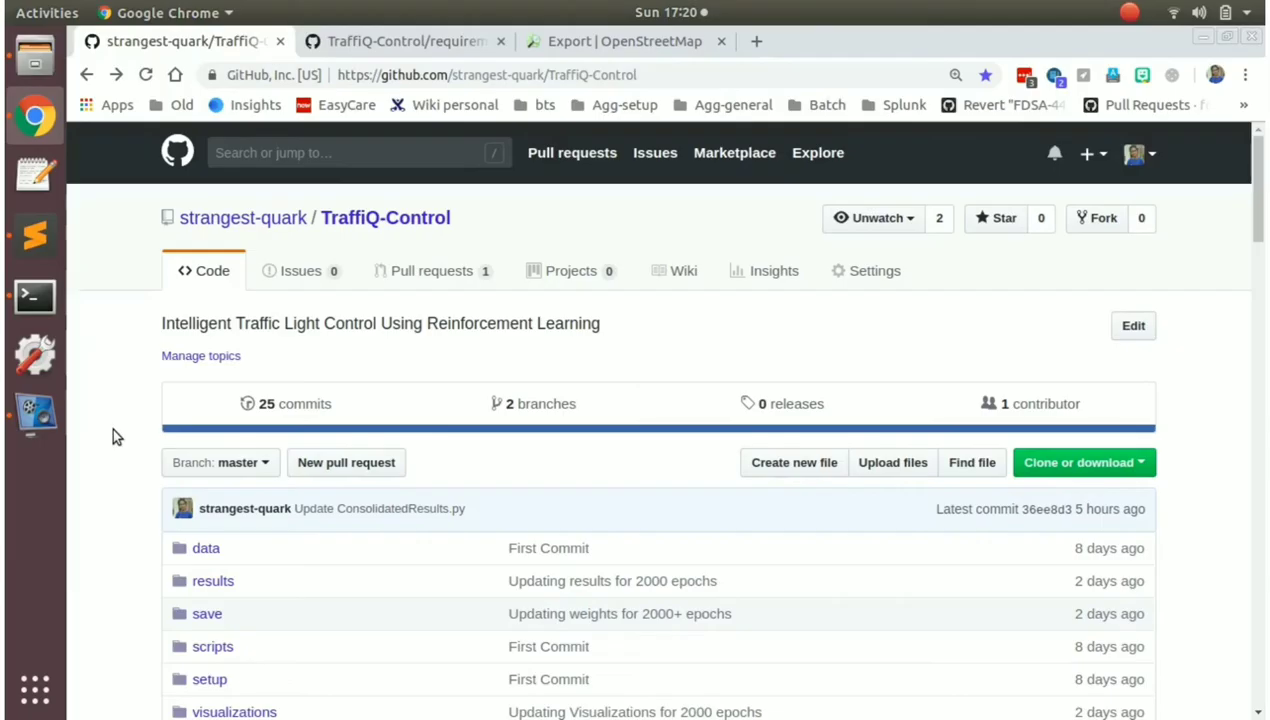
Scroll down the TraffiQ-Control GitHub README after the SUMO simulation
scroll(112, 428, "down", 12)
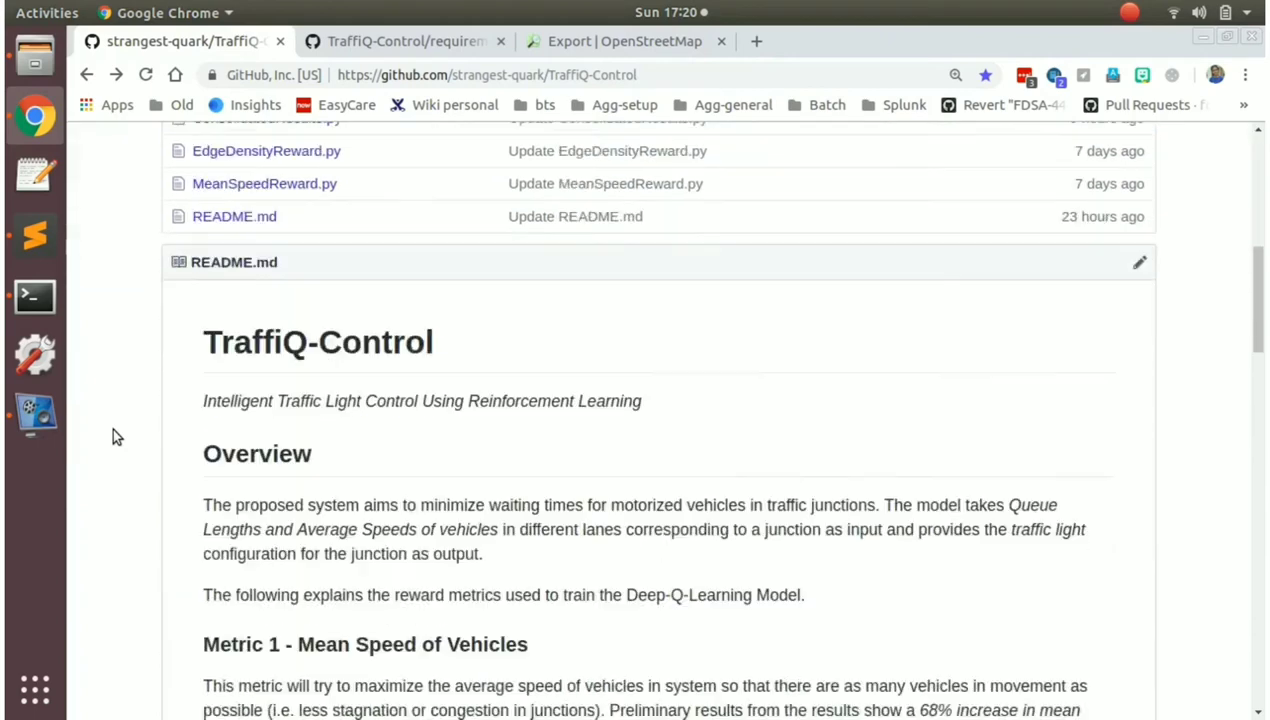
Scroll the README to Simulation, check the OpenStreetMap export tab, then return to the README
scroll(112, 428, "down", 4)
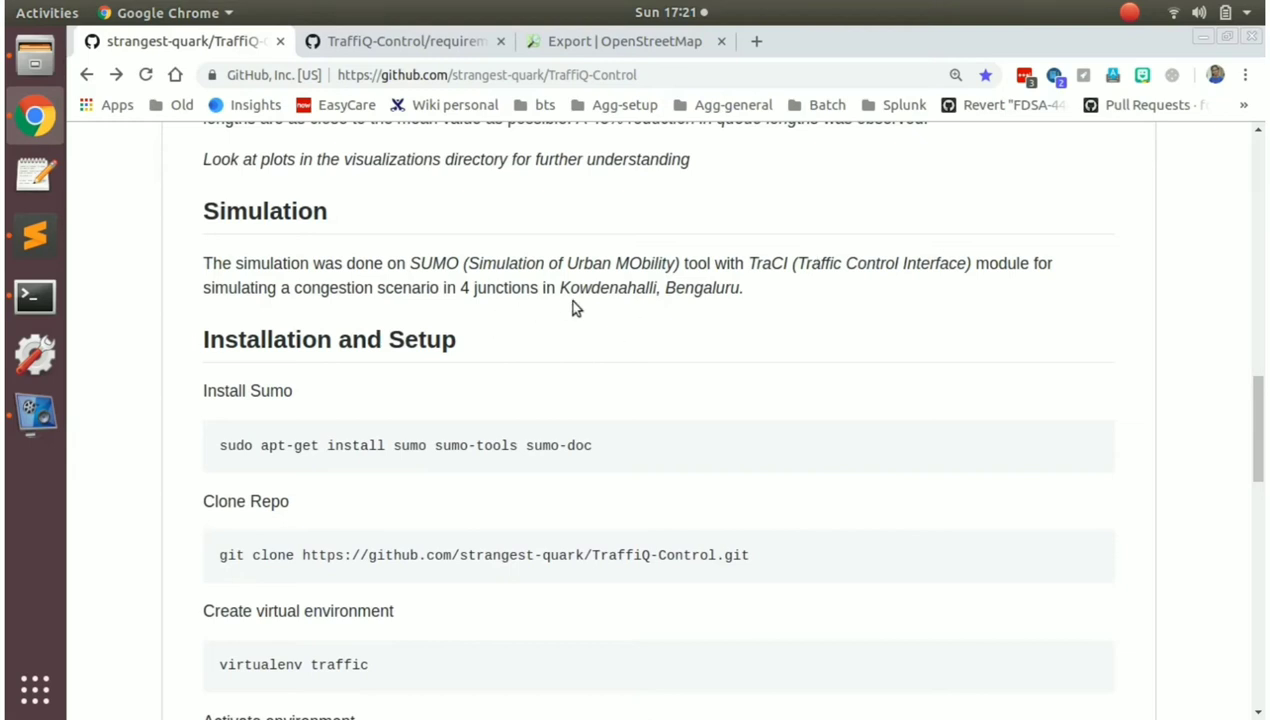
left_click(622, 41)
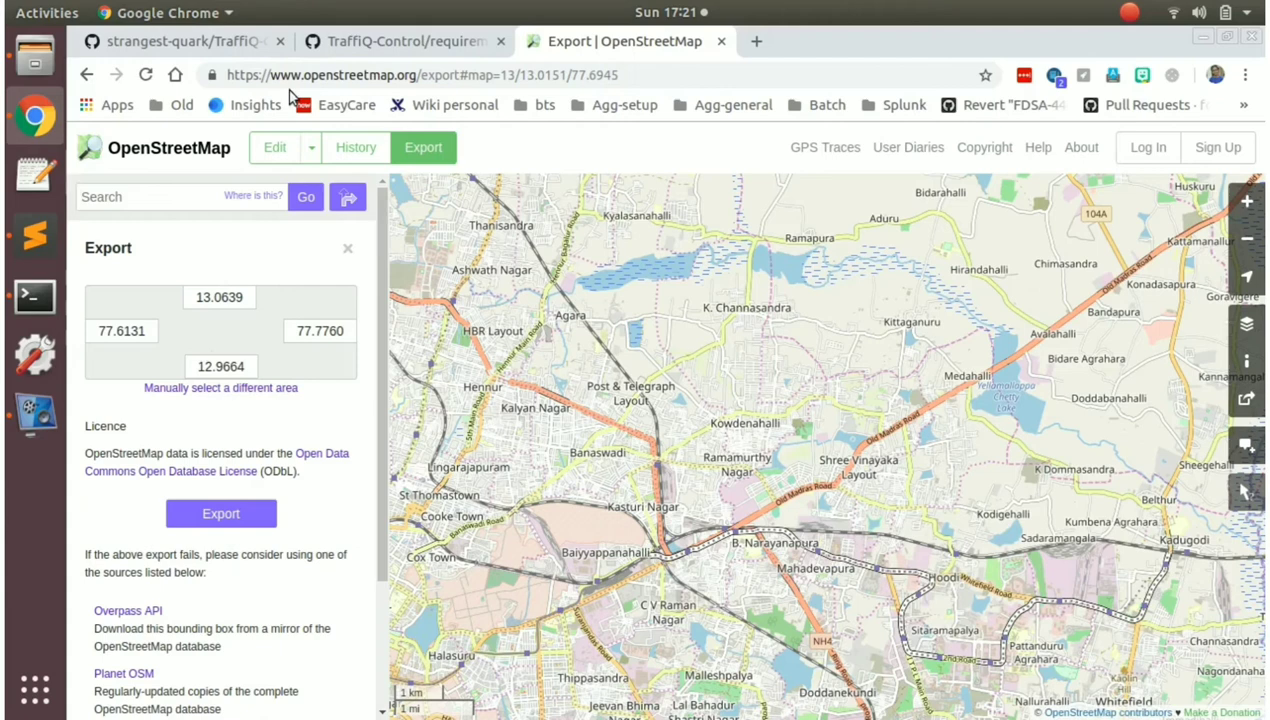
left_click(246, 50)
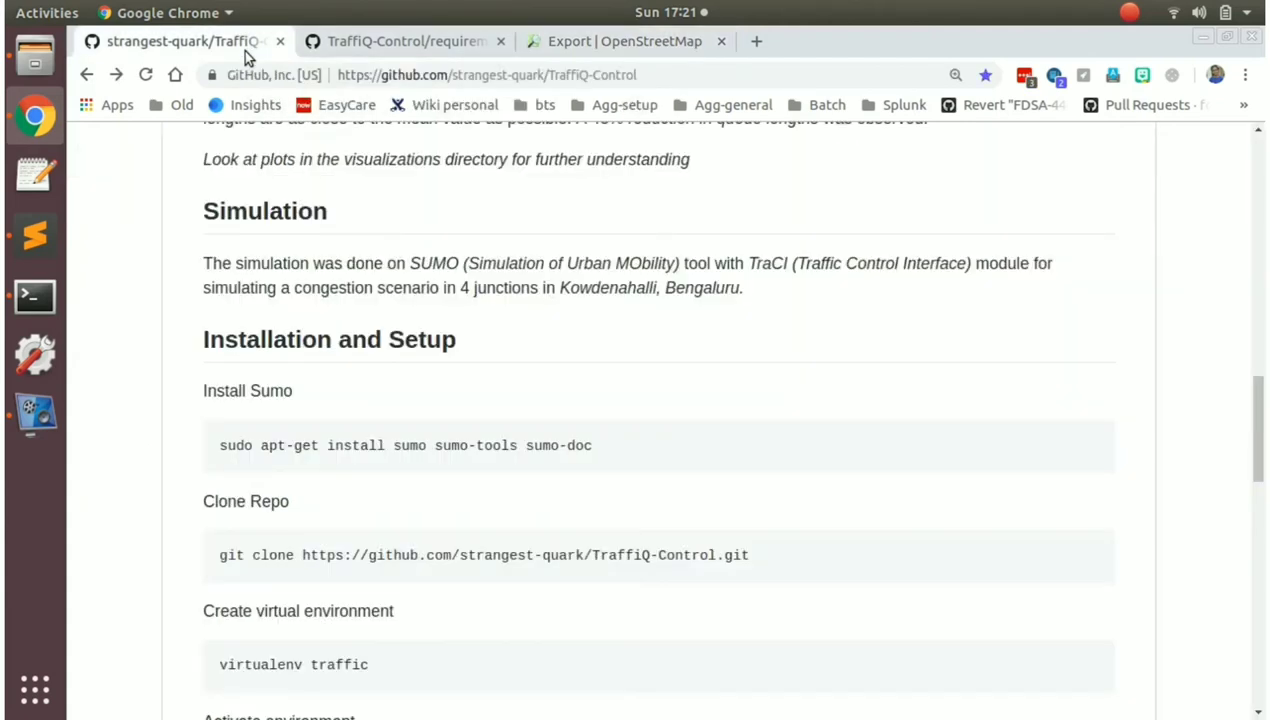
Read the README's Installation and Setup sections, then return to the repository file list
scroll(628, 385, "down", 2)
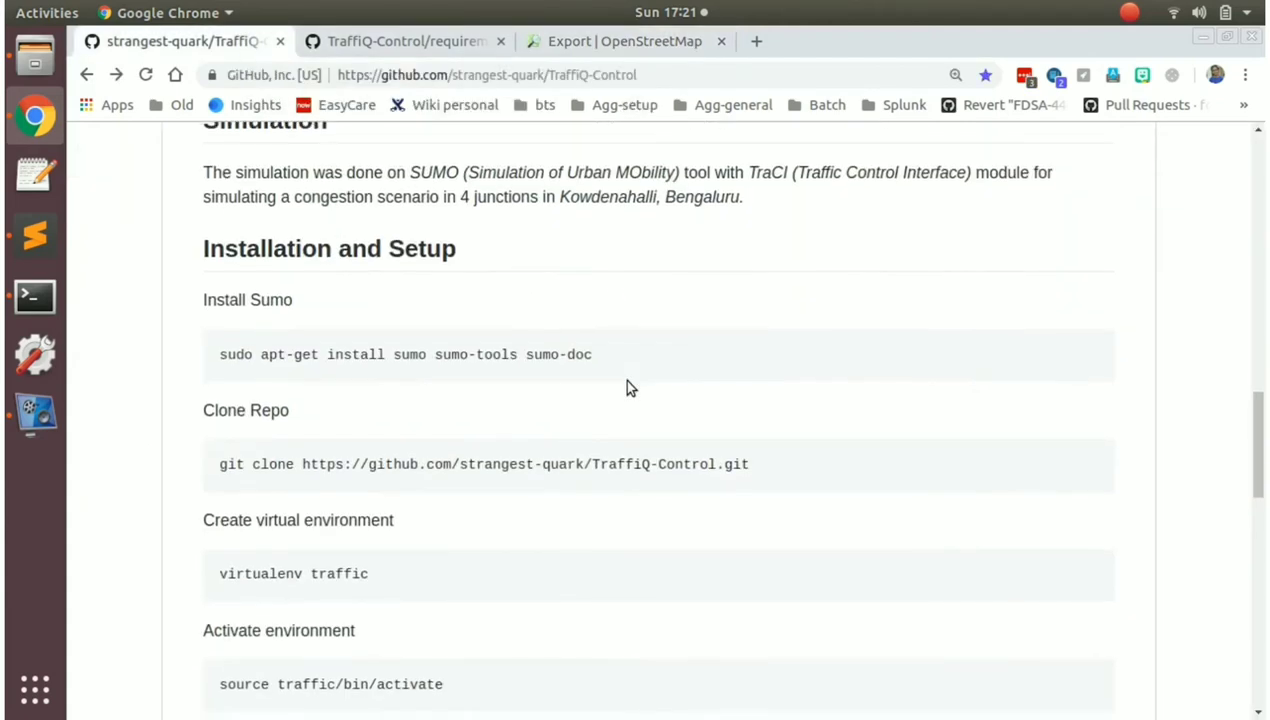
scroll(628, 384, "down", 3)
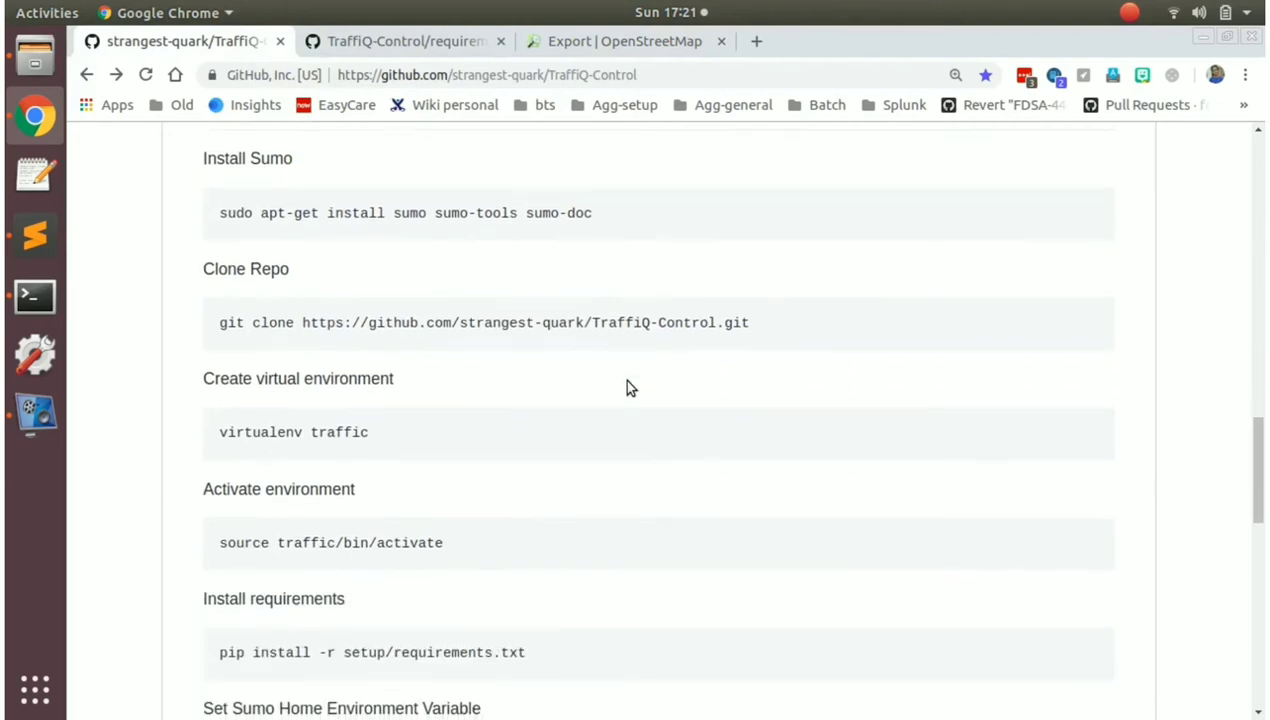
scroll(628, 384, "up", 2)
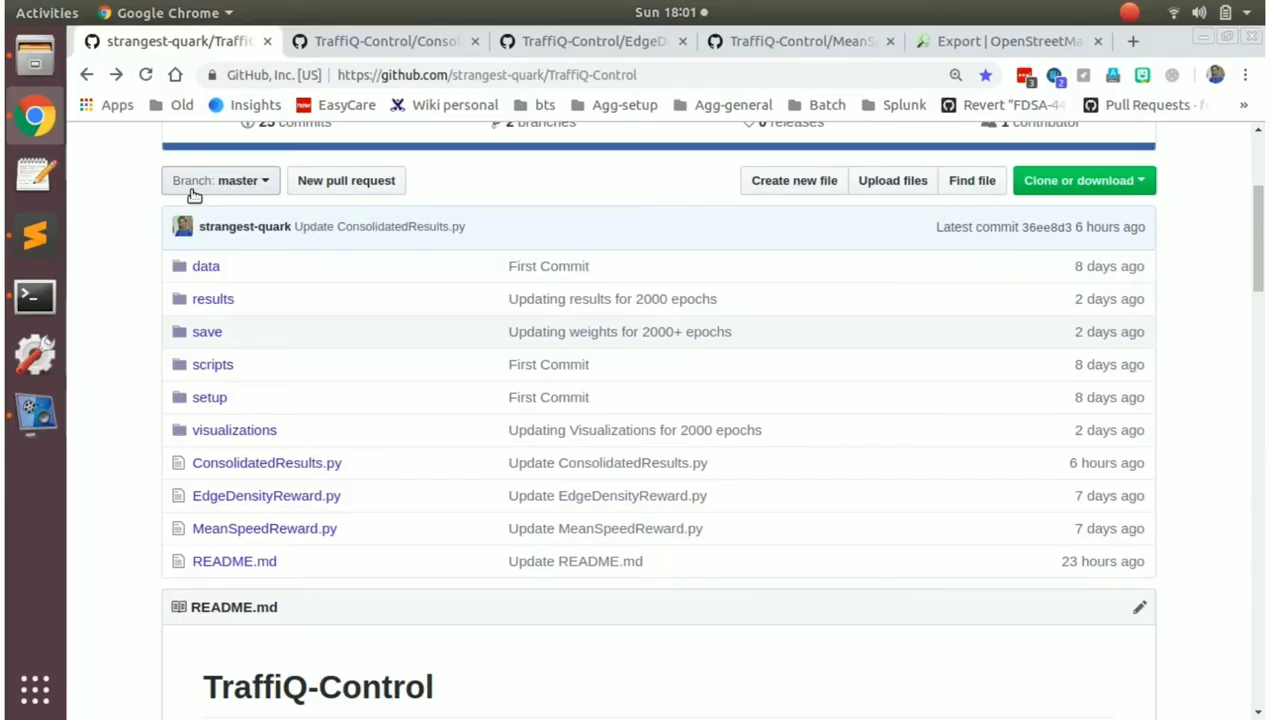
left_click(200, 266)
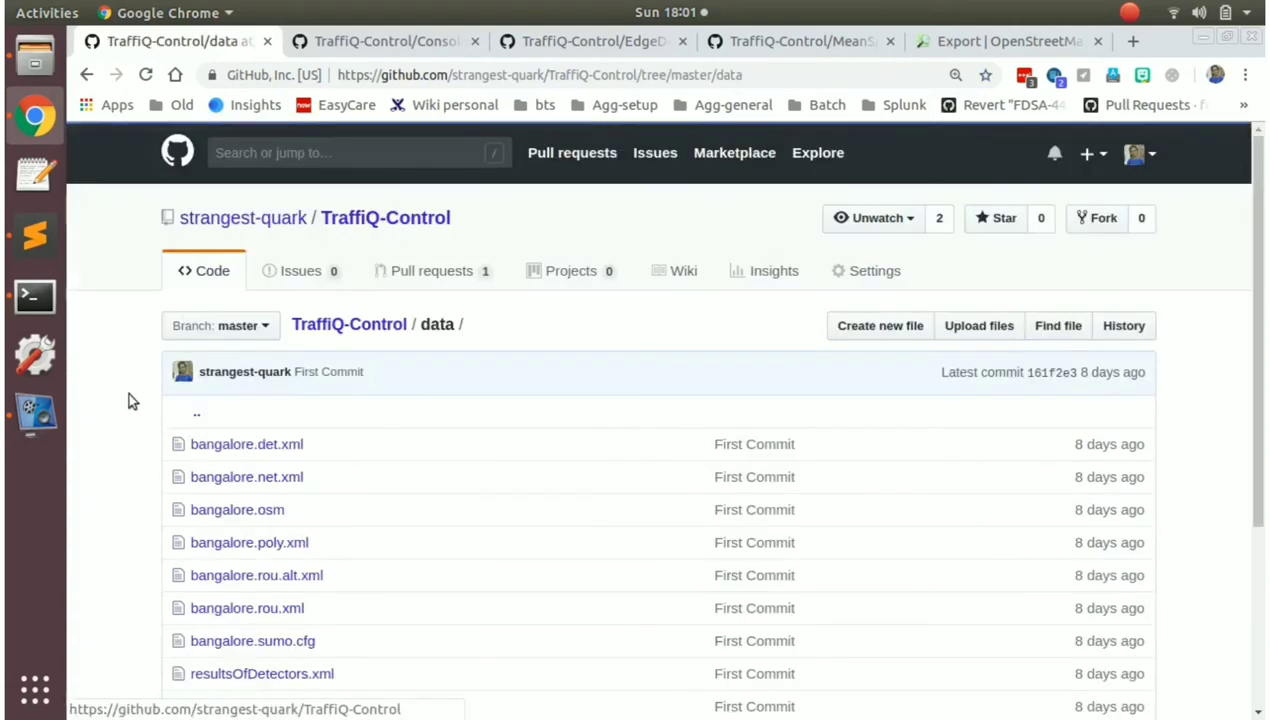
scroll(97, 494, "down", 5)
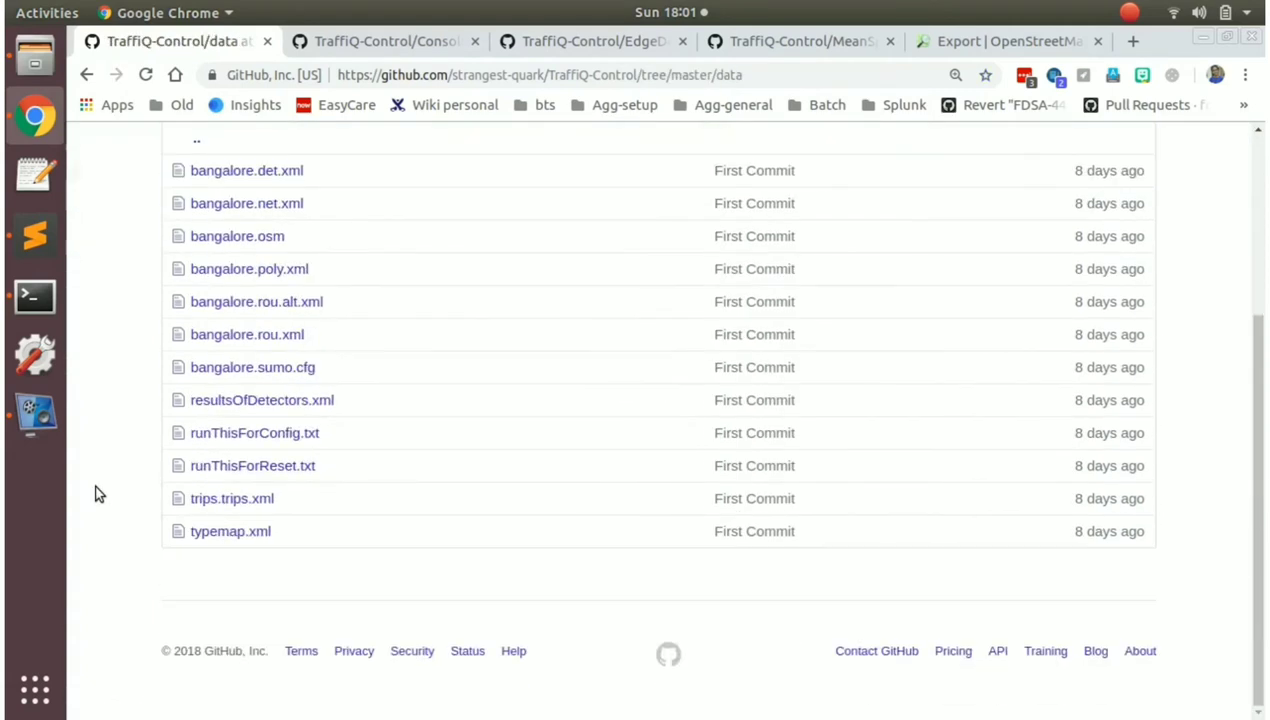
left_click(975, 38)
left_click(180, 45)
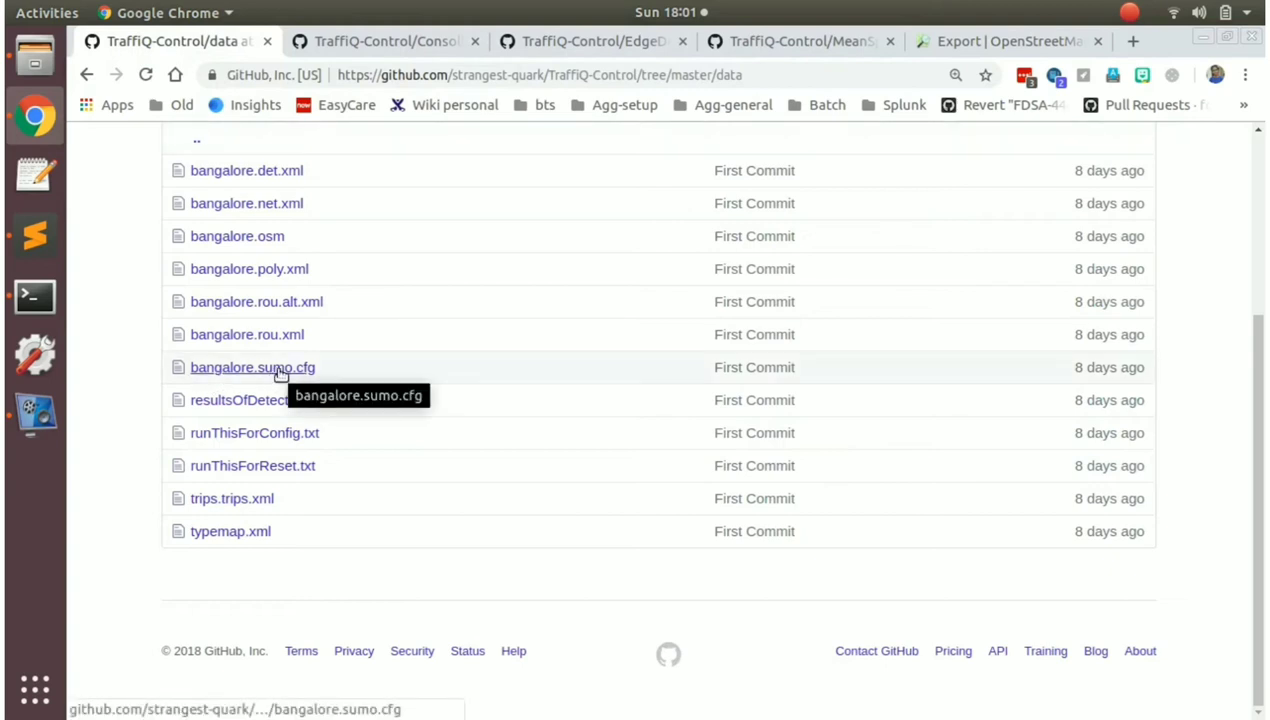
key("alt+Left")
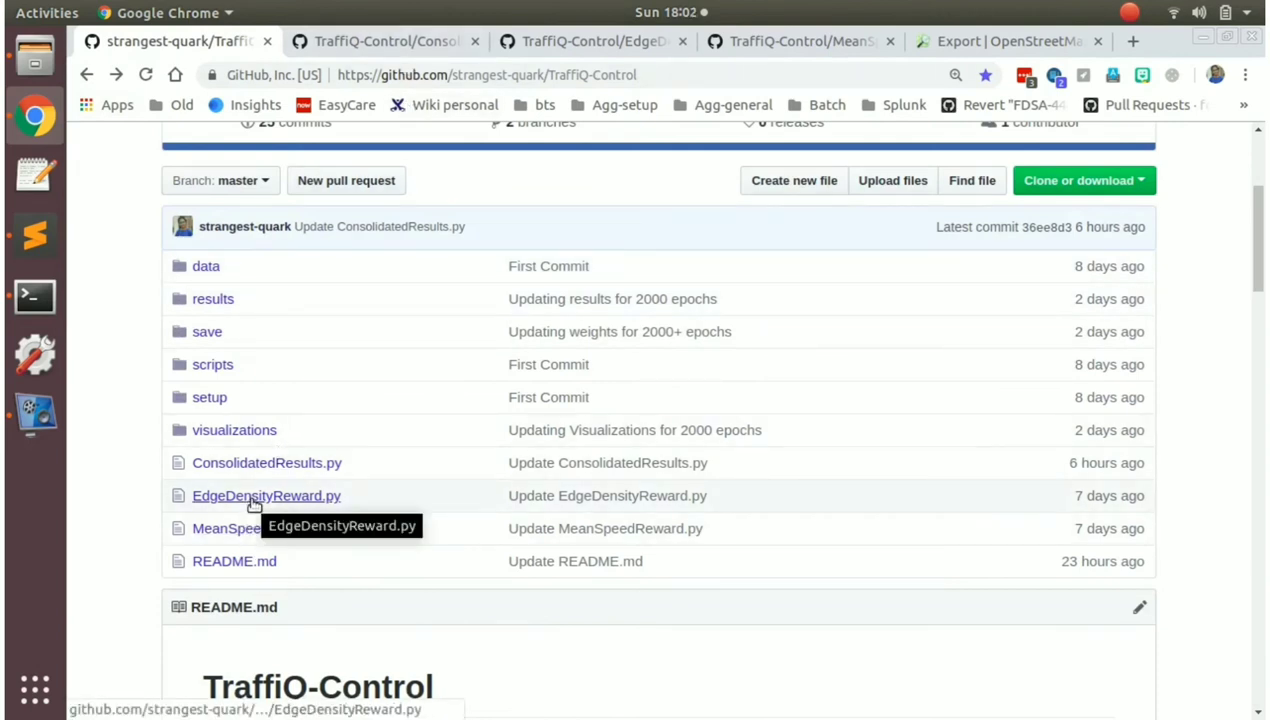
Review calc_reward and calc_reward_edge_density in EdgeDensityReward.py, then move on to MeanSpeedReward.py
left_click(583, 41)
scroll(436, 320, "up", 1)
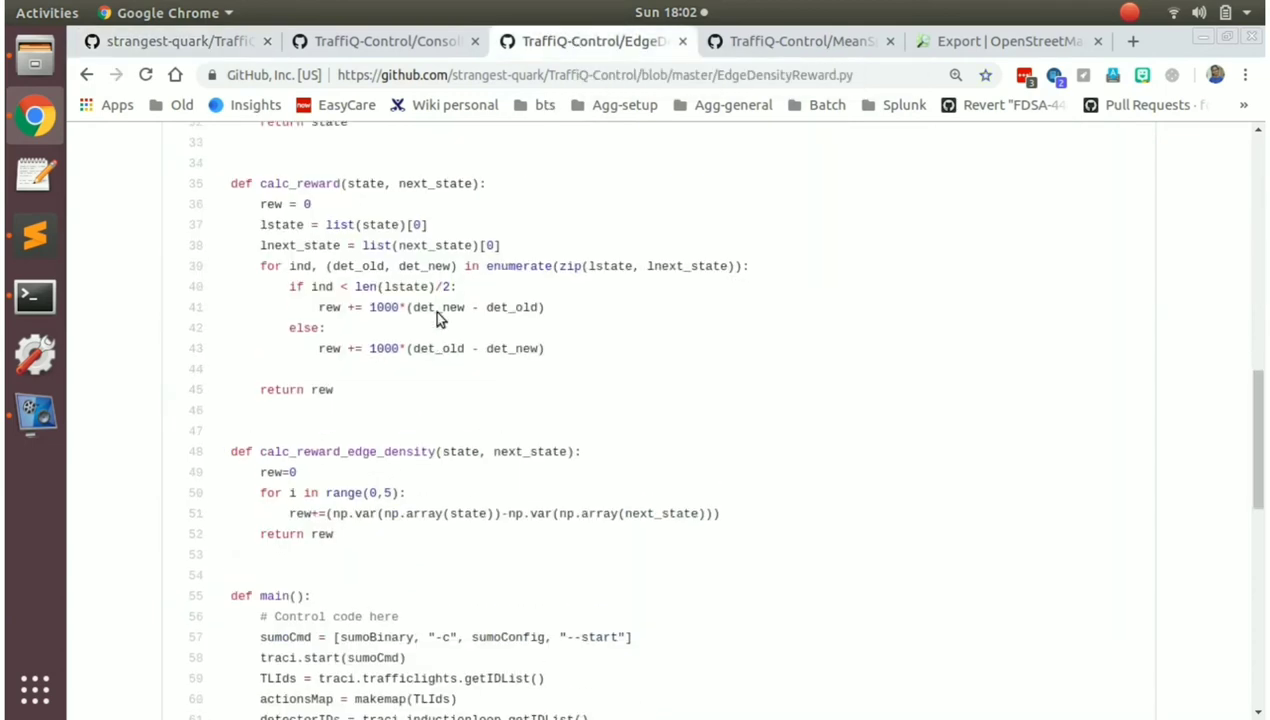
scroll(439, 315, "down", 1)
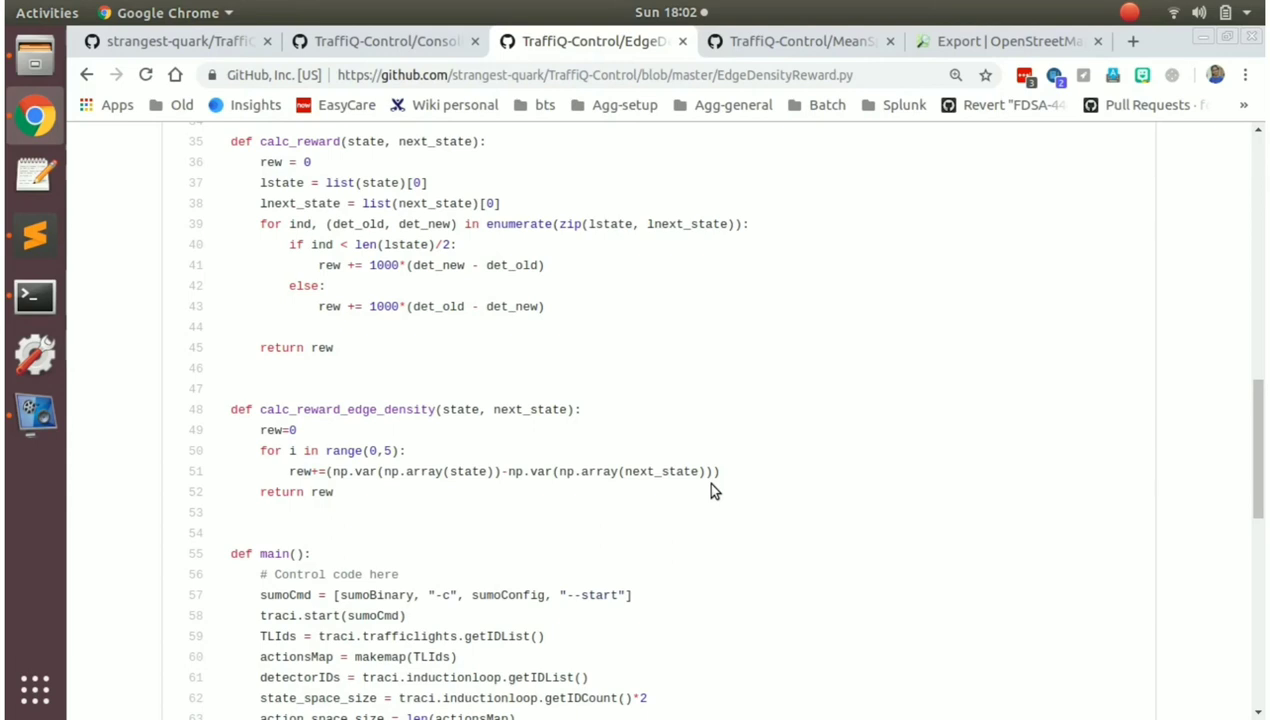
left_click(739, 48)
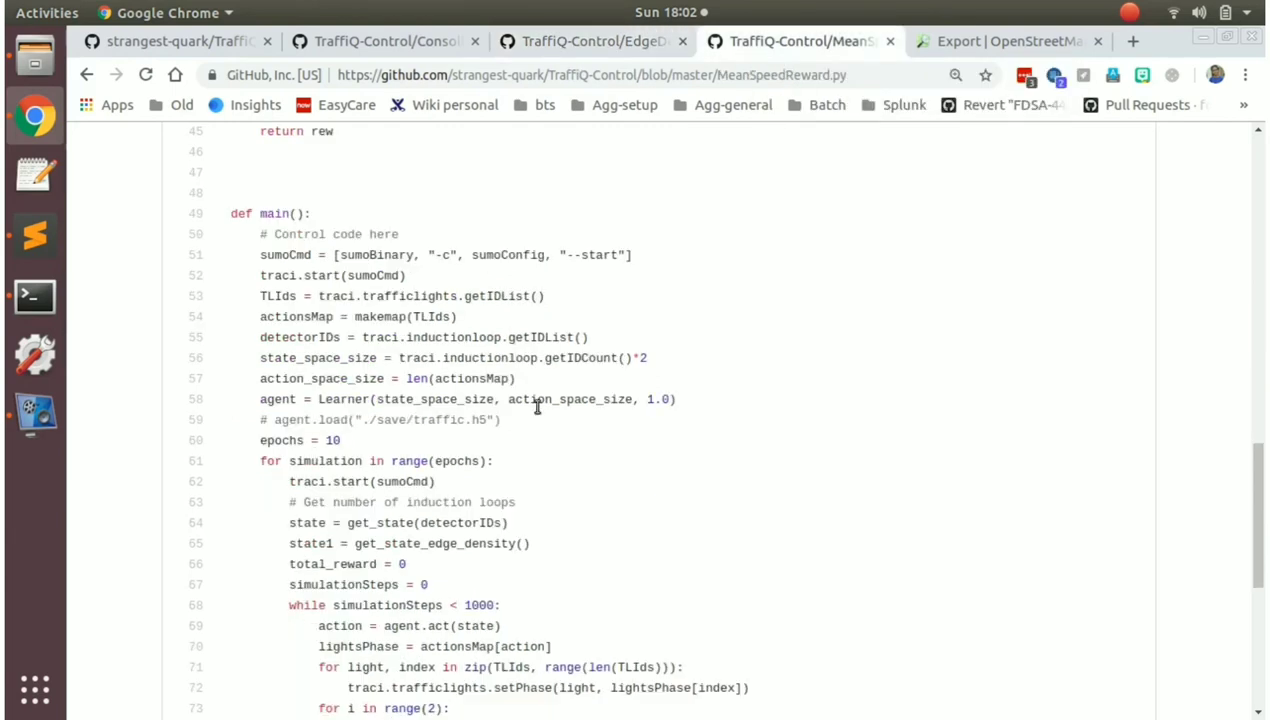
Read MeanSpeedReward.py's calc_reward and training loop, then go back to the TraffiQ-Control repository root
scroll(537, 407, "up", 10)
scroll(537, 407, "up", 8)
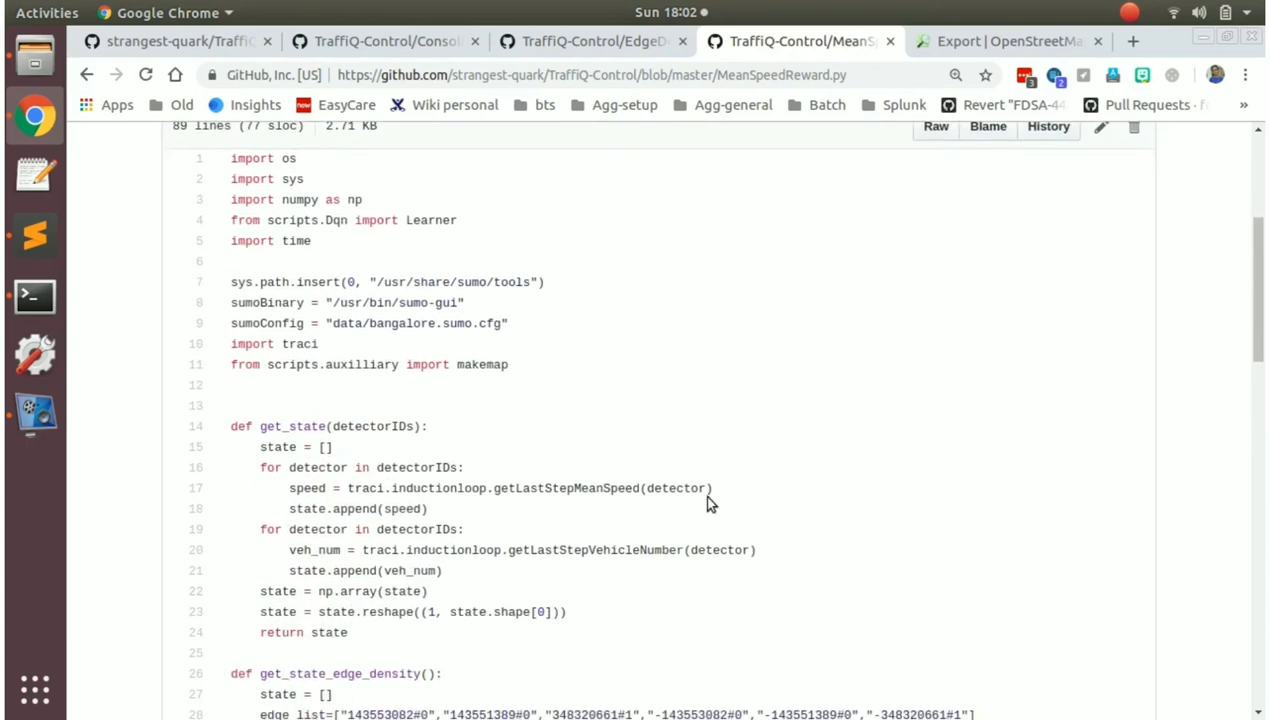
scroll(707, 503, "down", 6)
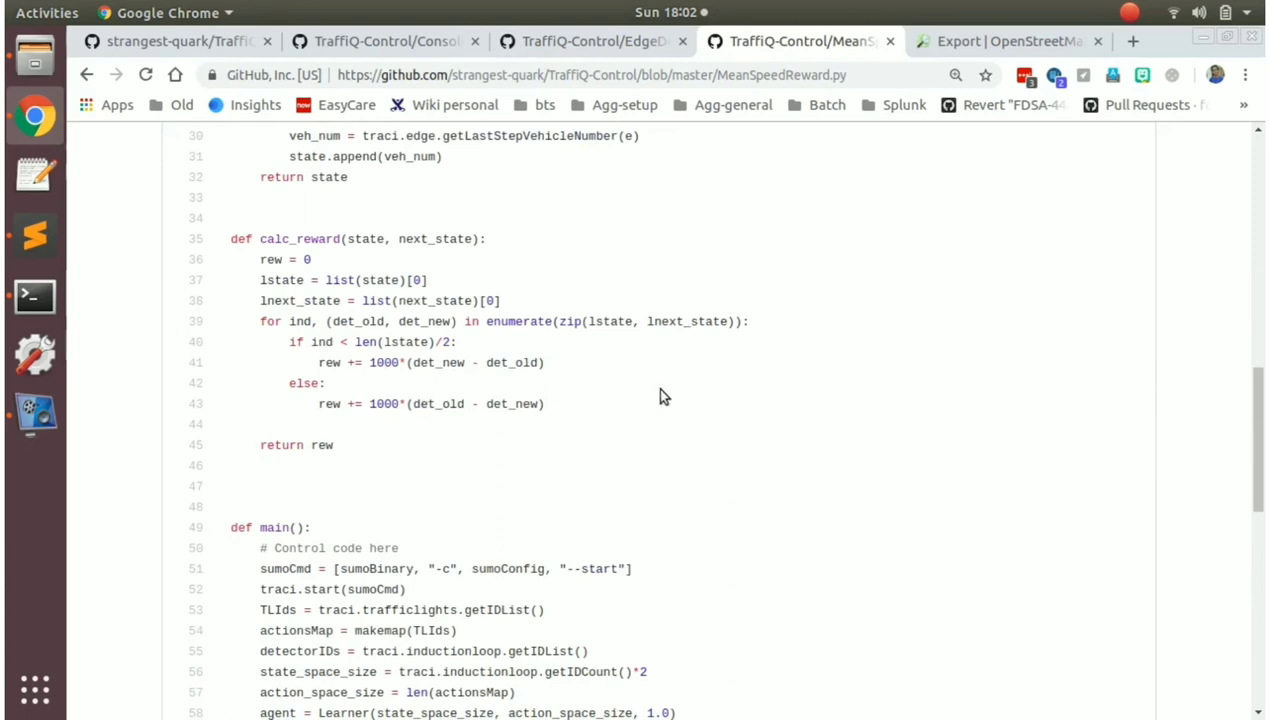
scroll(660, 396, "down", 8)
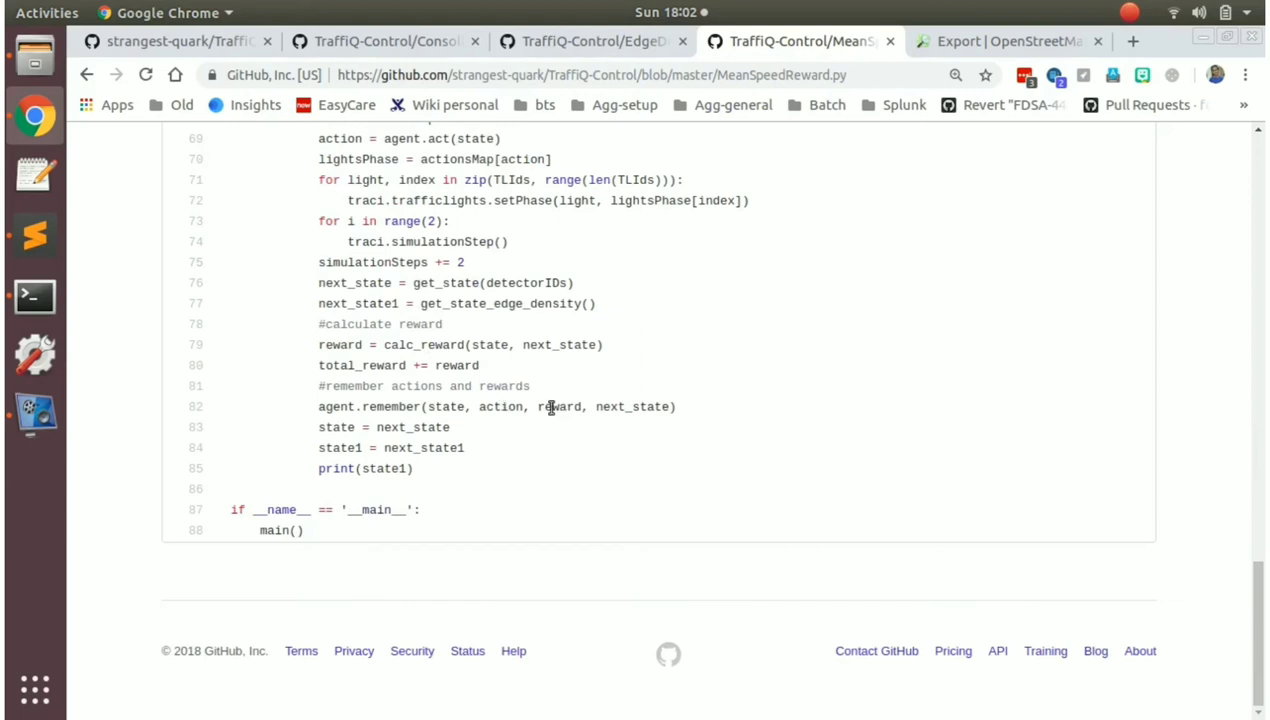
scroll(565, 407, "up", 3)
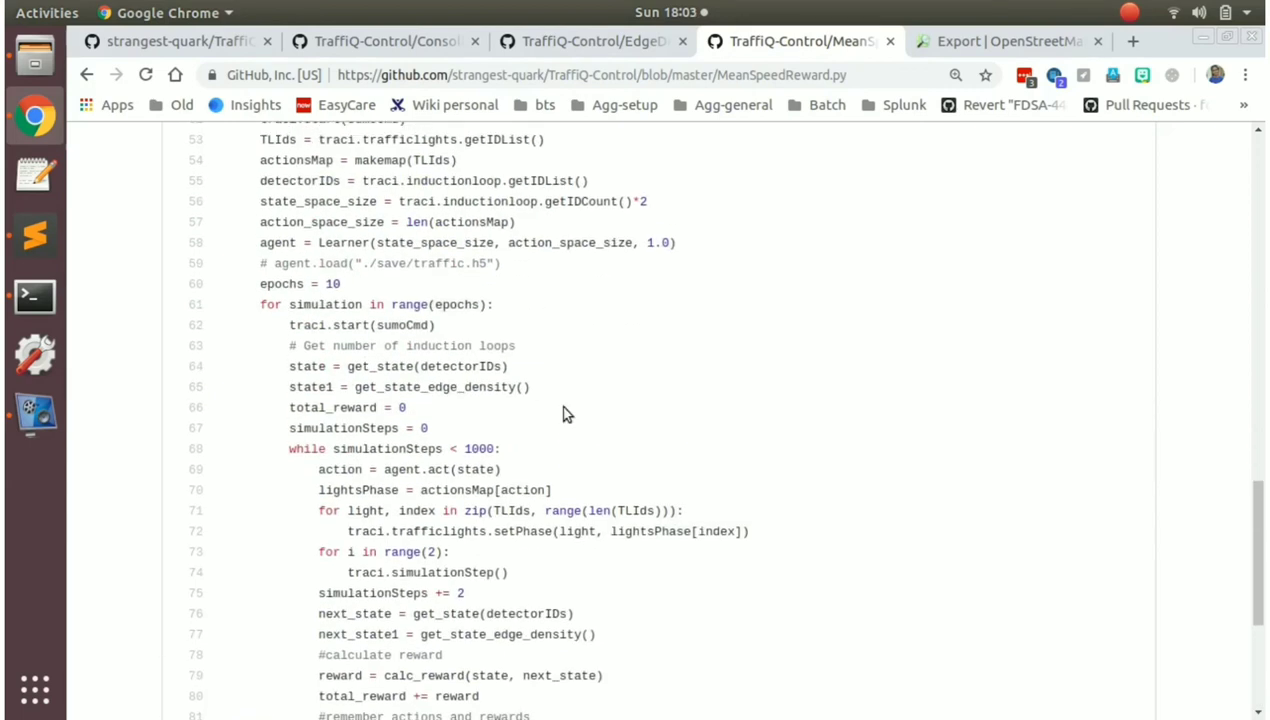
left_click(214, 42)
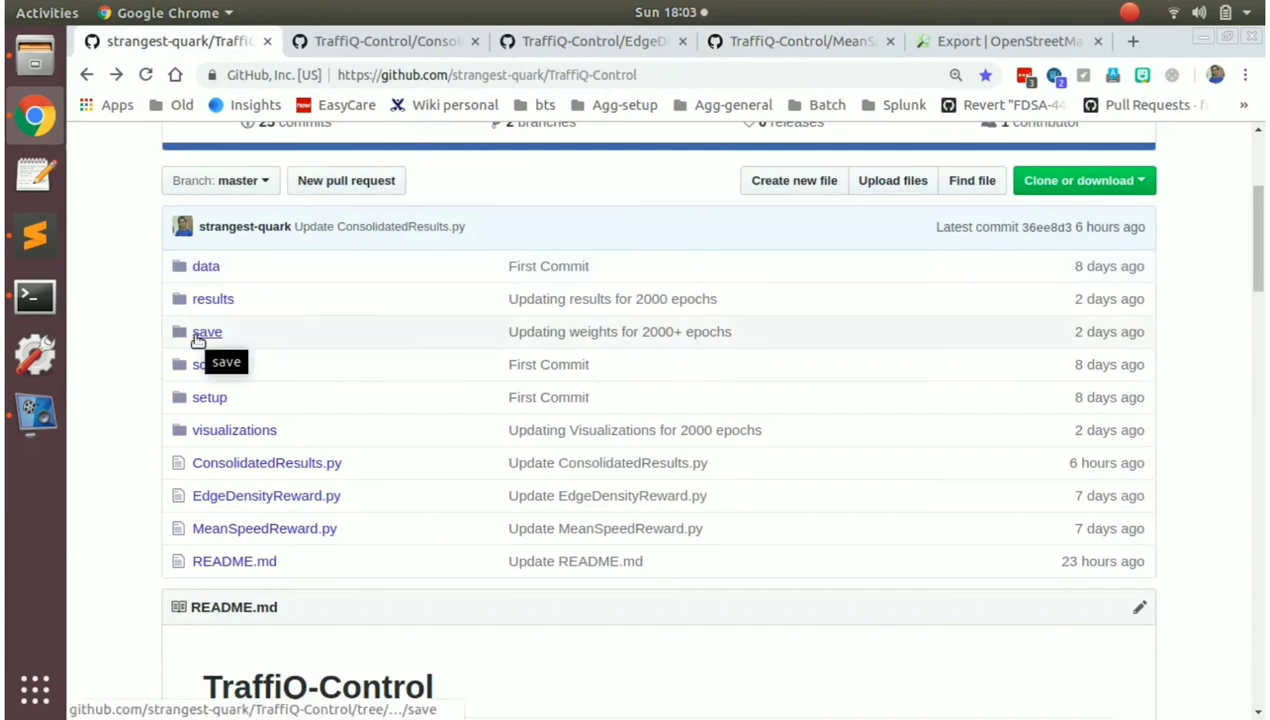
left_click(200, 335)
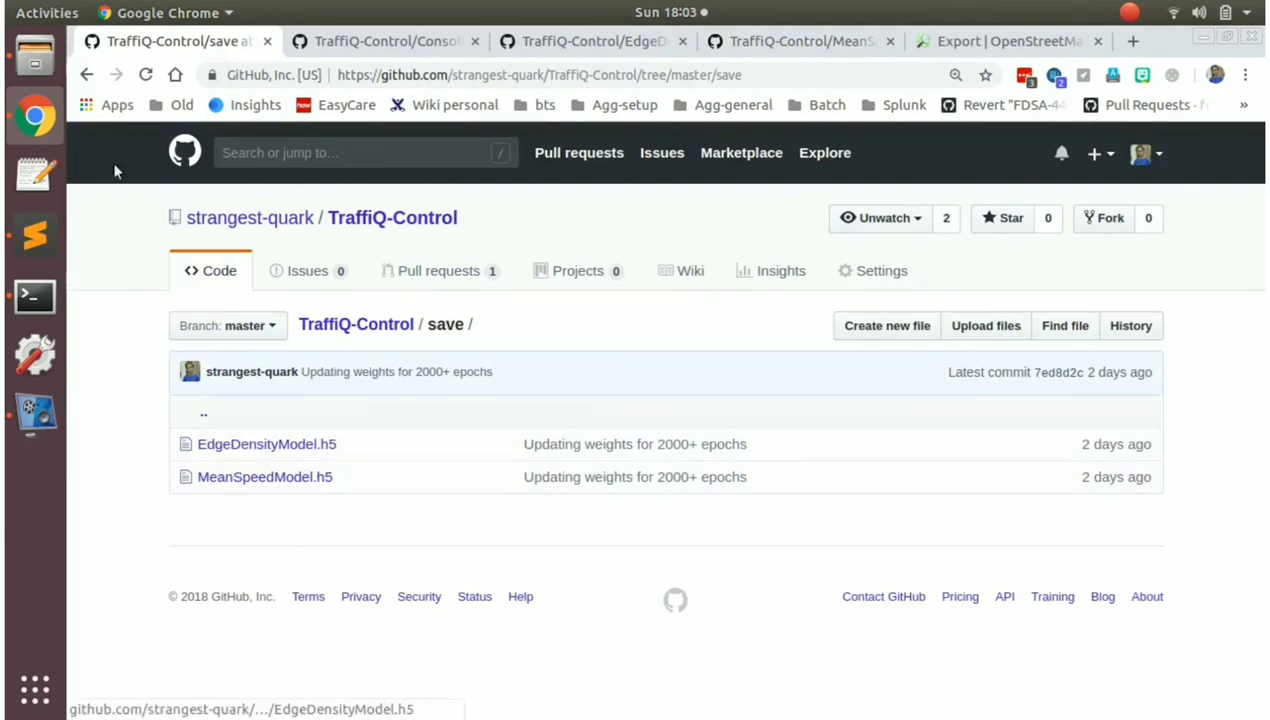
left_click(88, 76)
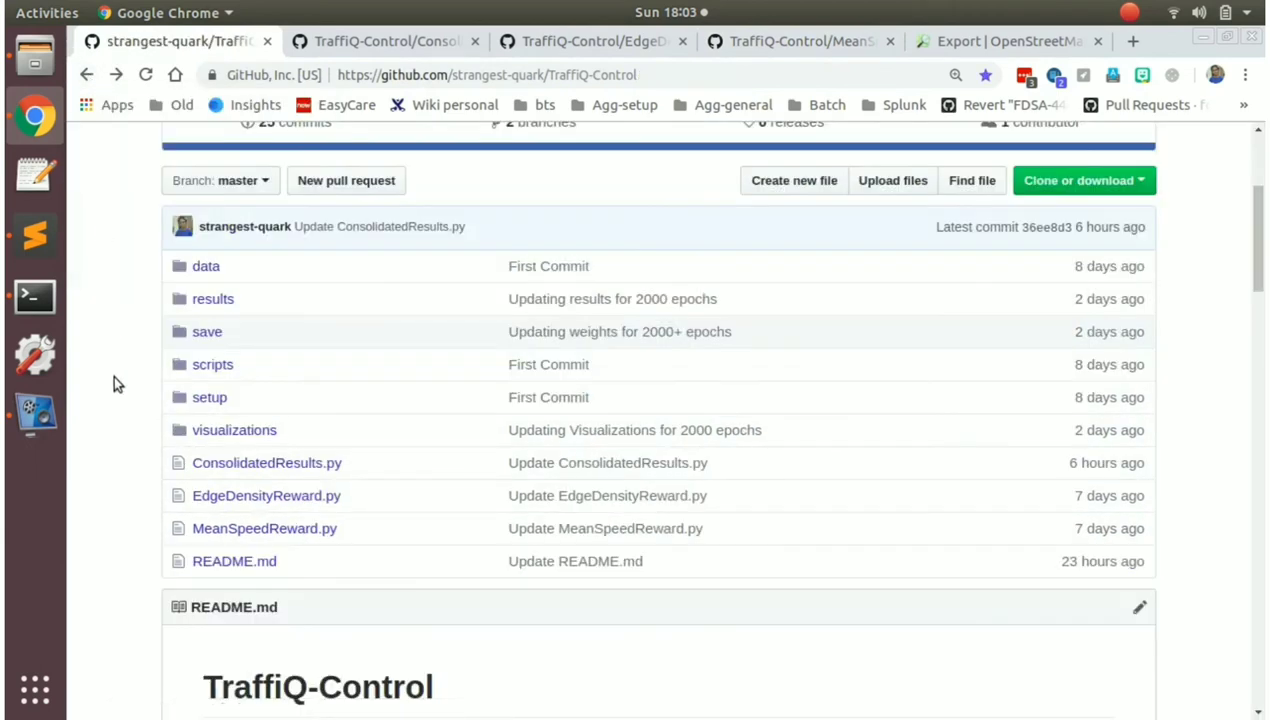
scroll(113, 378, "down", 2)
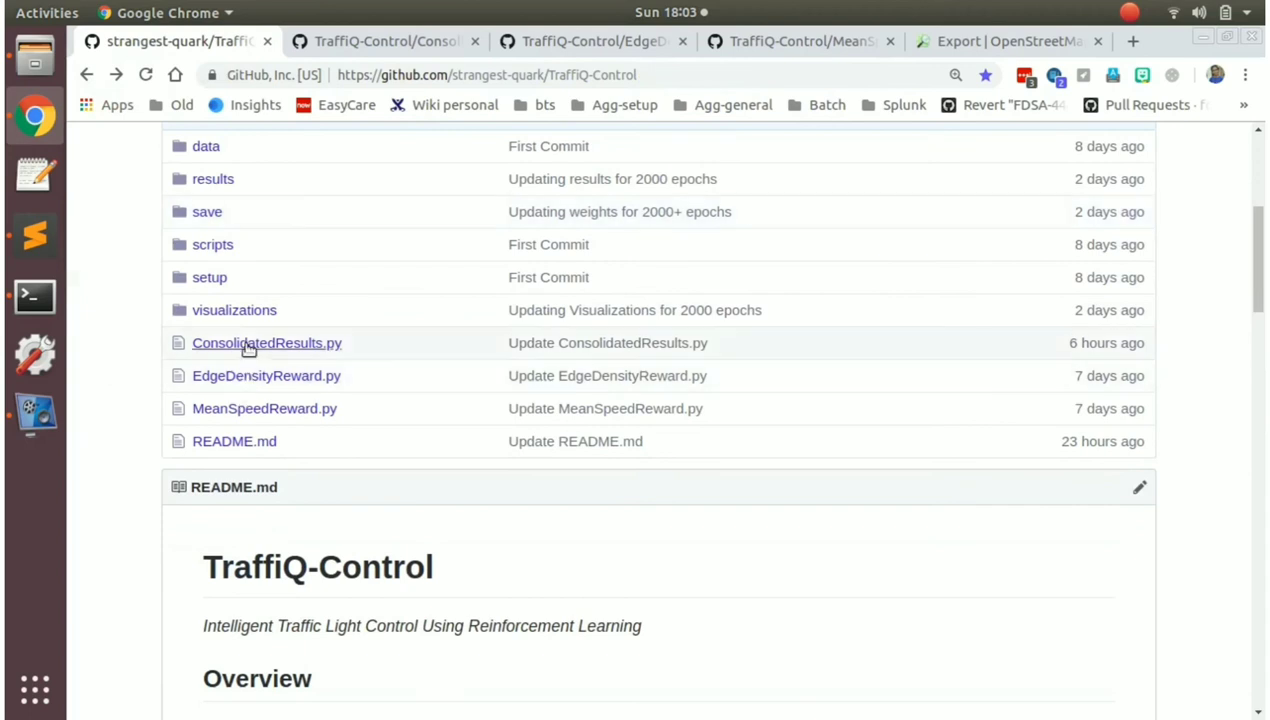
left_click(385, 44)
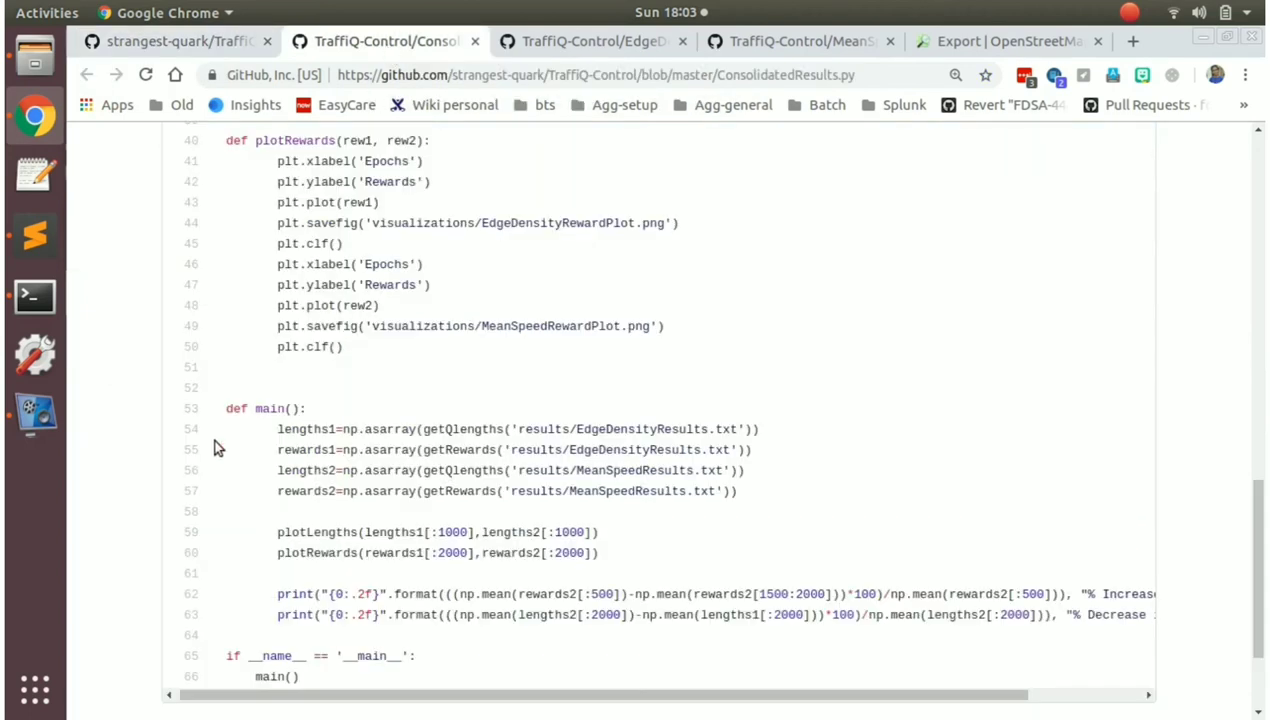
scroll(541, 503, "up", 2)
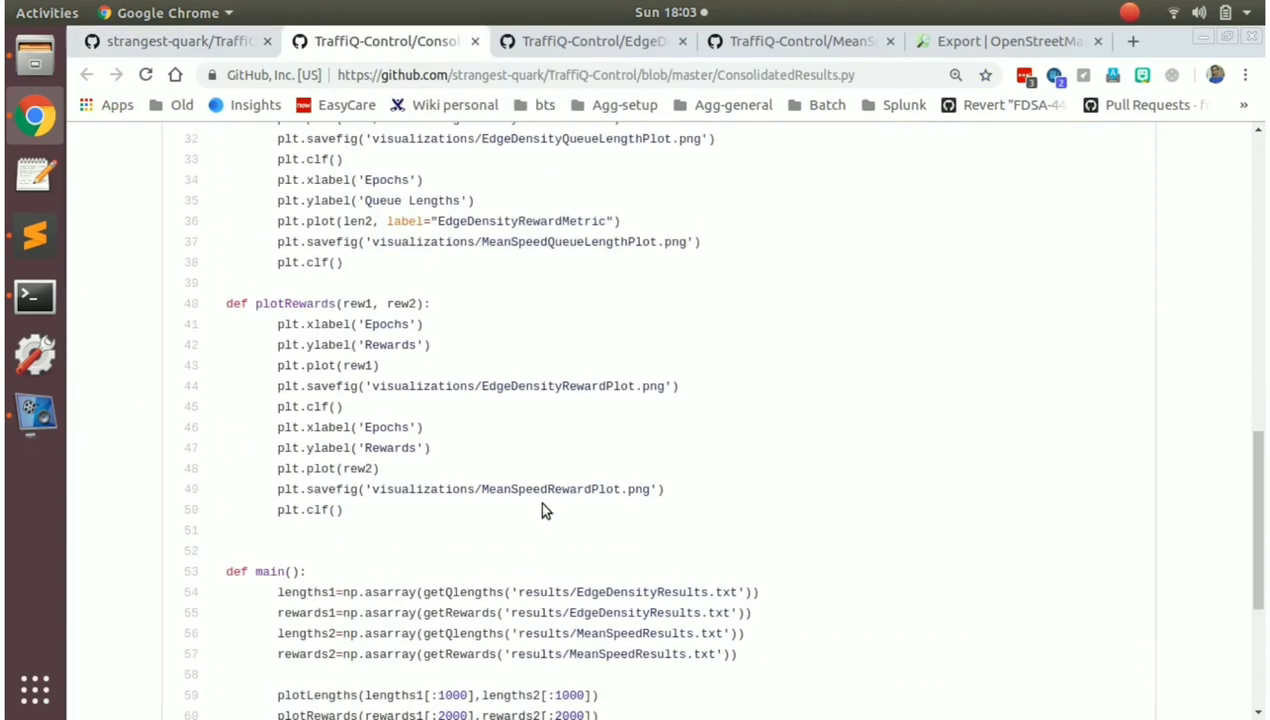
scroll(541, 503, "down", 4)
scroll(541, 505, "up", 2)
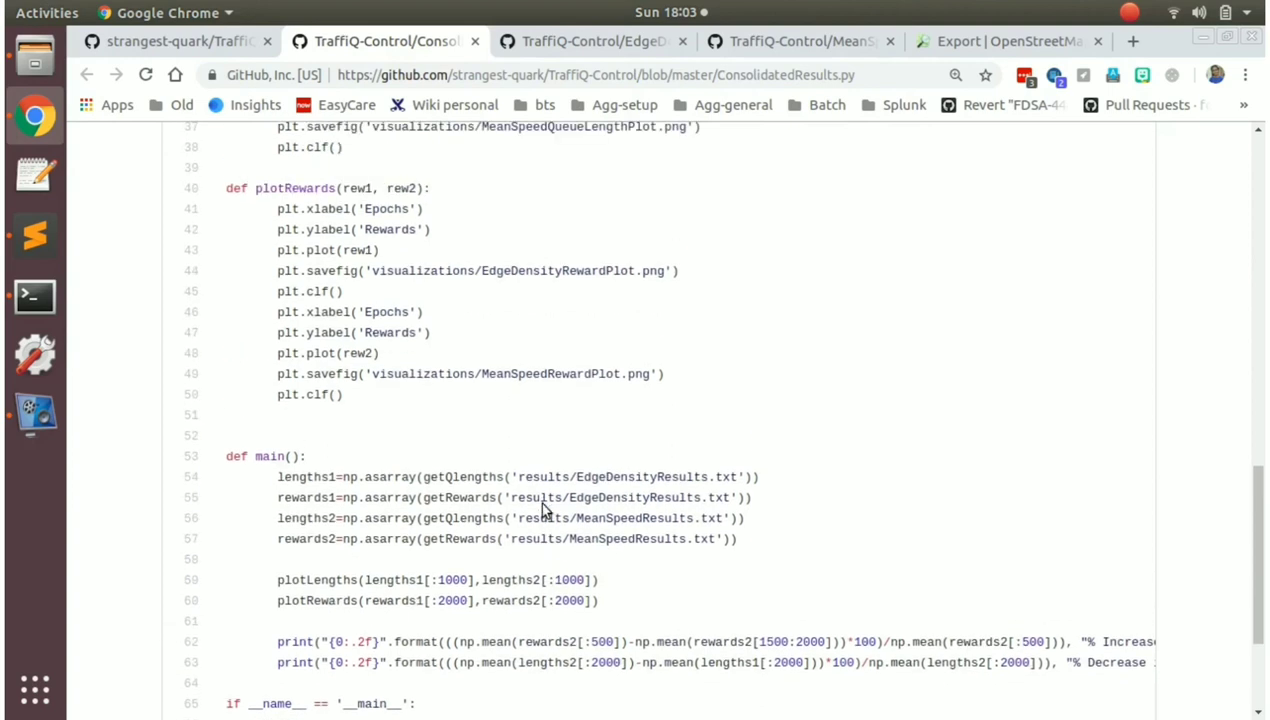
scroll(541, 505, "up", 3)
scroll(541, 505, "up", 3)
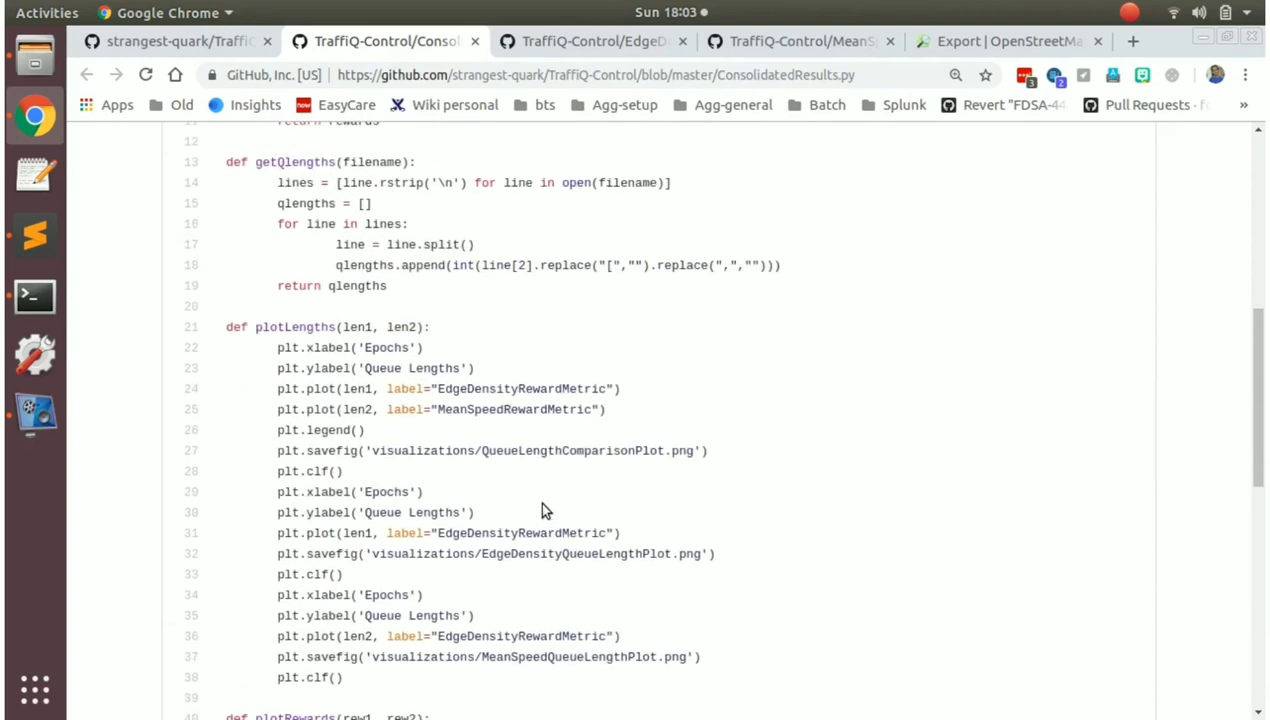
left_click(105, 38)
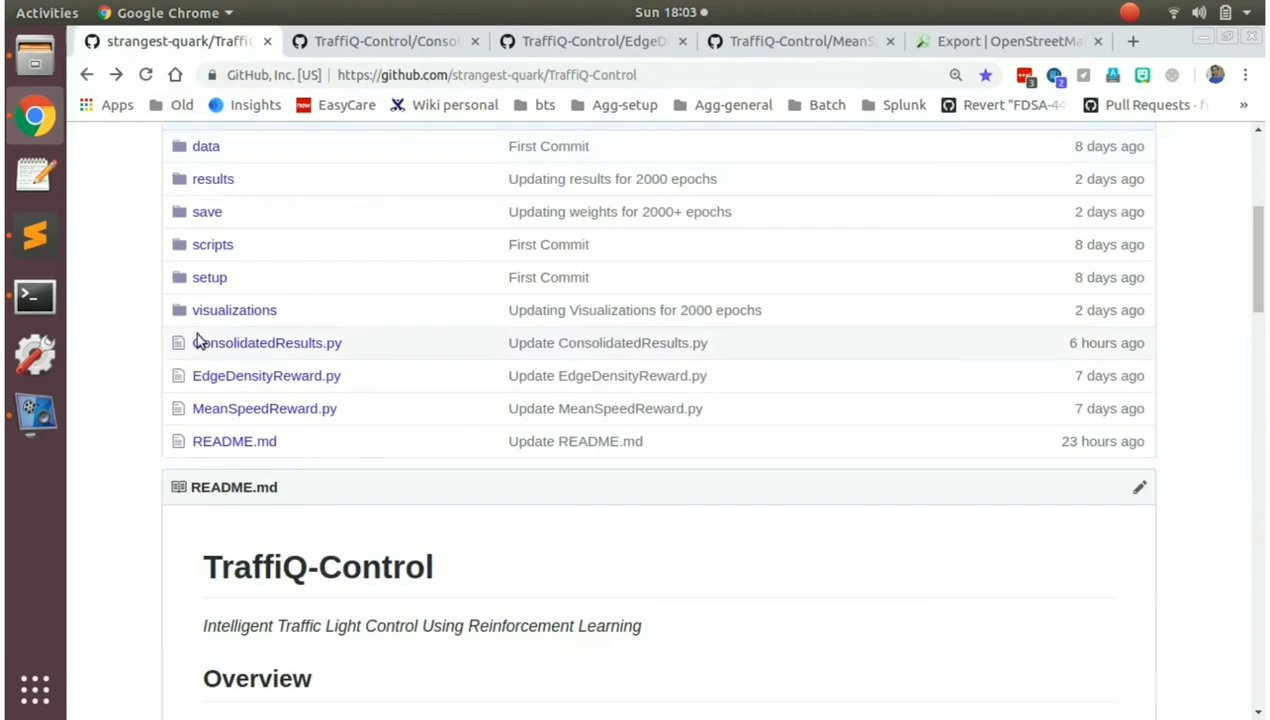
Display QueueLengthComparisonPlot.png from visualizations, comparing EdgeDensity and MeanSpeed reward queue lengths
left_click(210, 311)
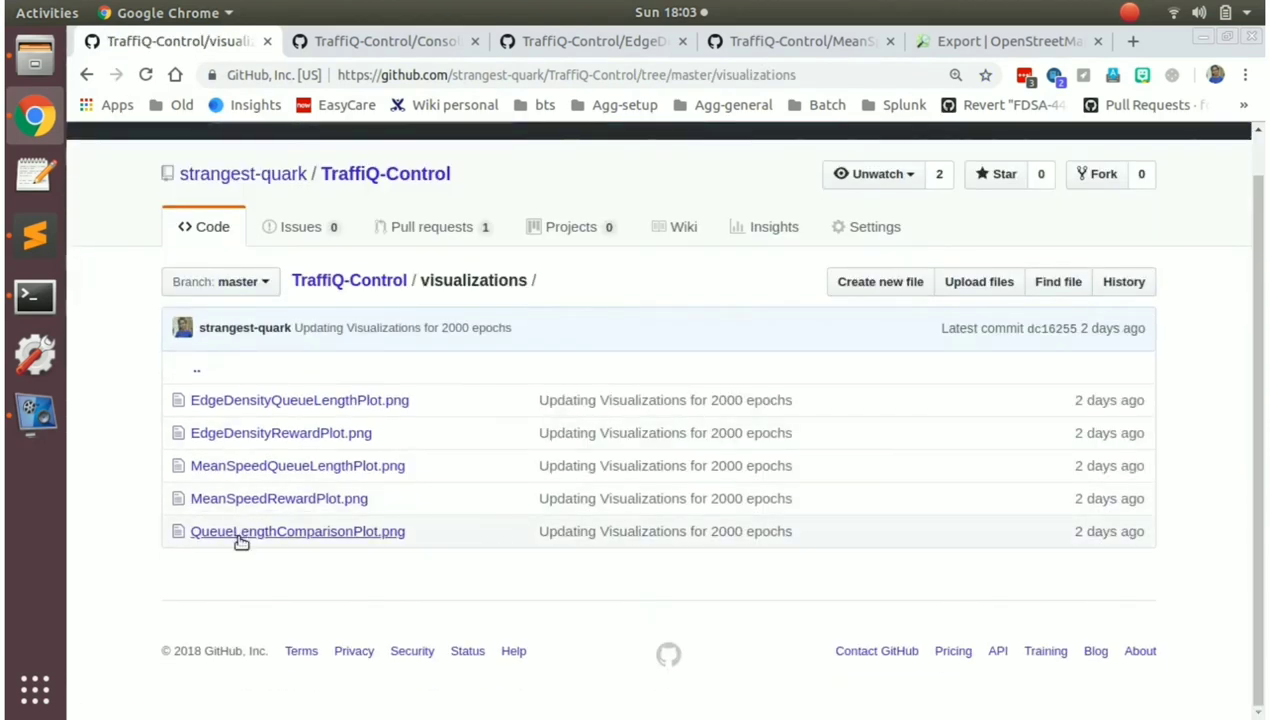
left_click(240, 532)
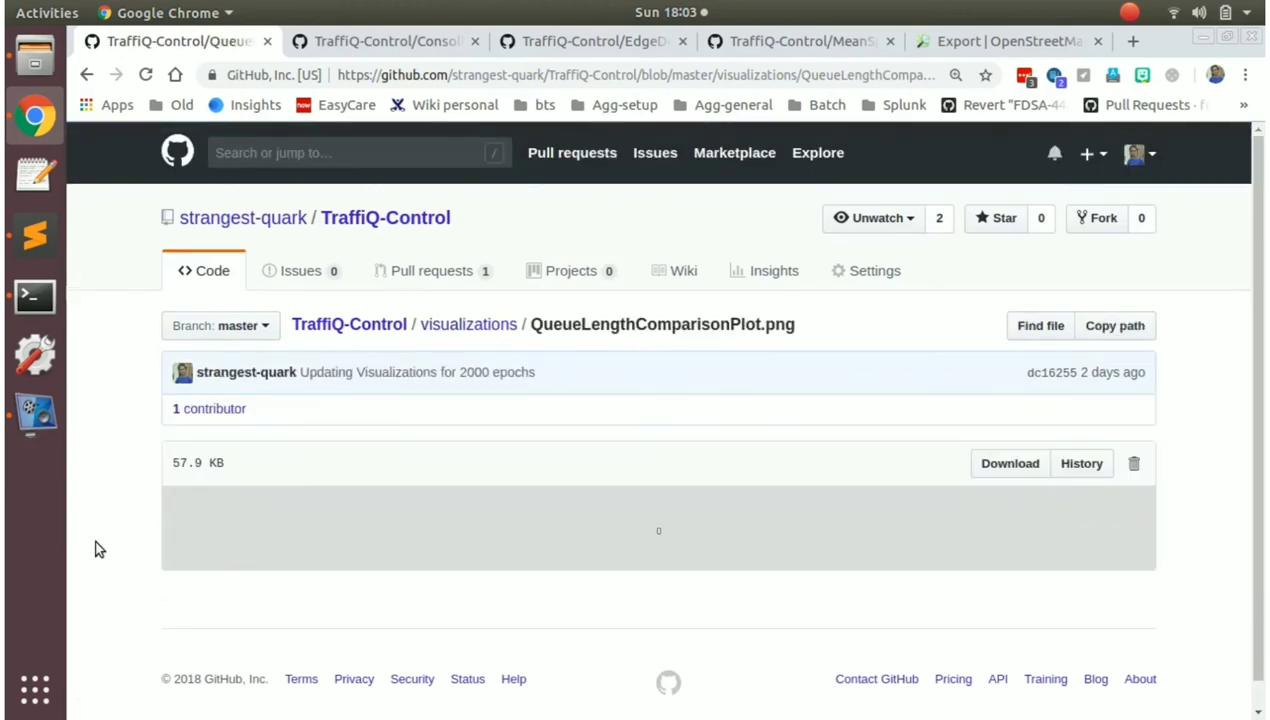
scroll(97, 549, "down", 5)
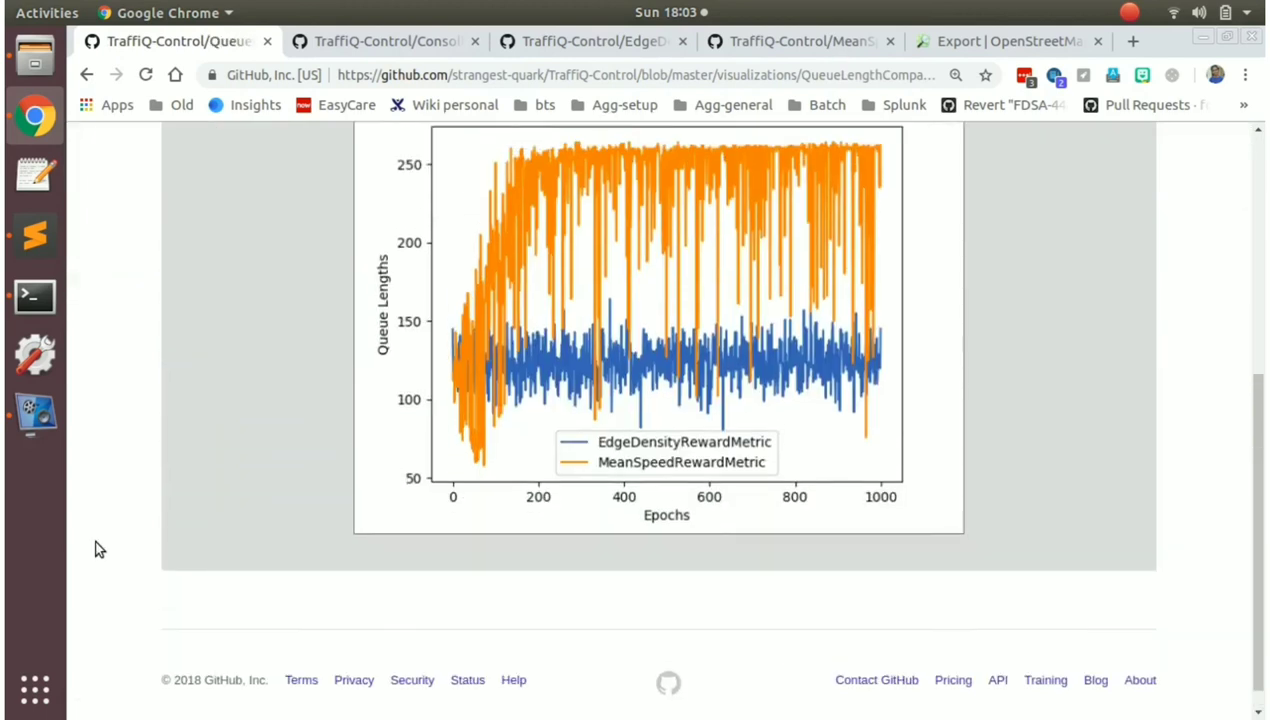
scroll(117, 545, "up", 1)
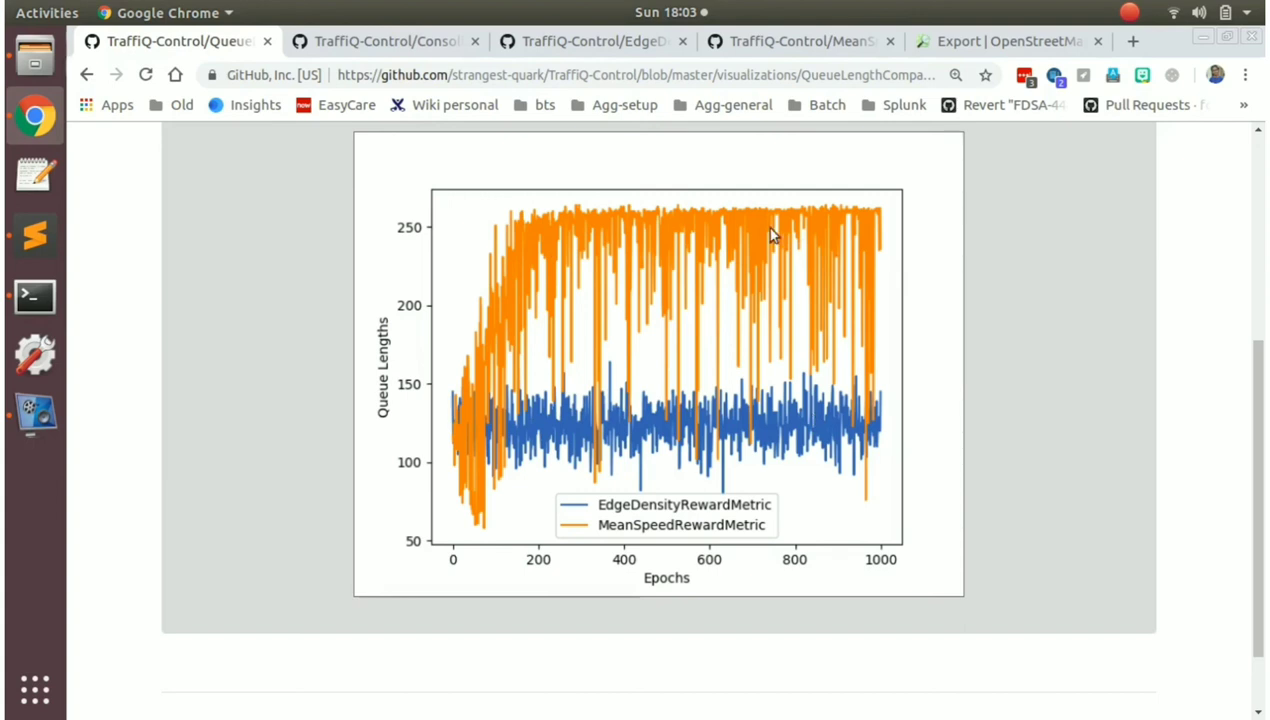
View the MeanSpeedRewardPlot.png rewards chart from the visualizations folder listing
left_click(86, 74)
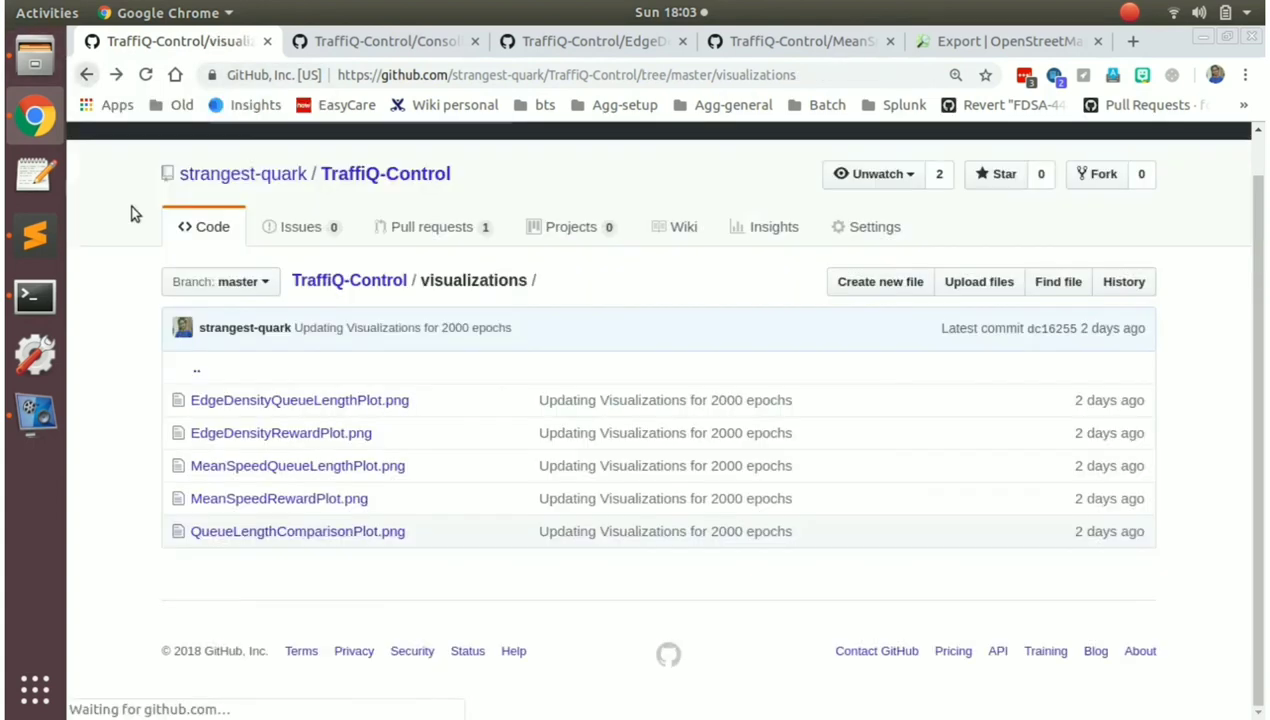
left_click(230, 500)
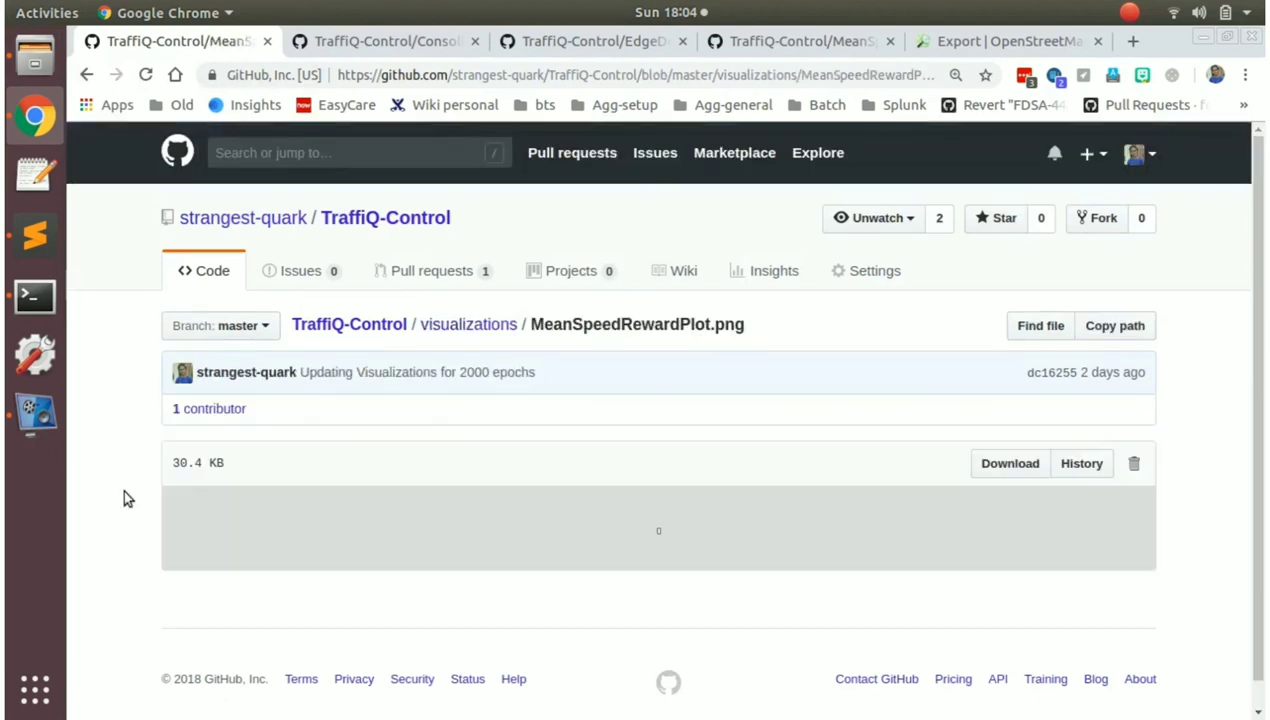
scroll(123, 497, "down", 5)
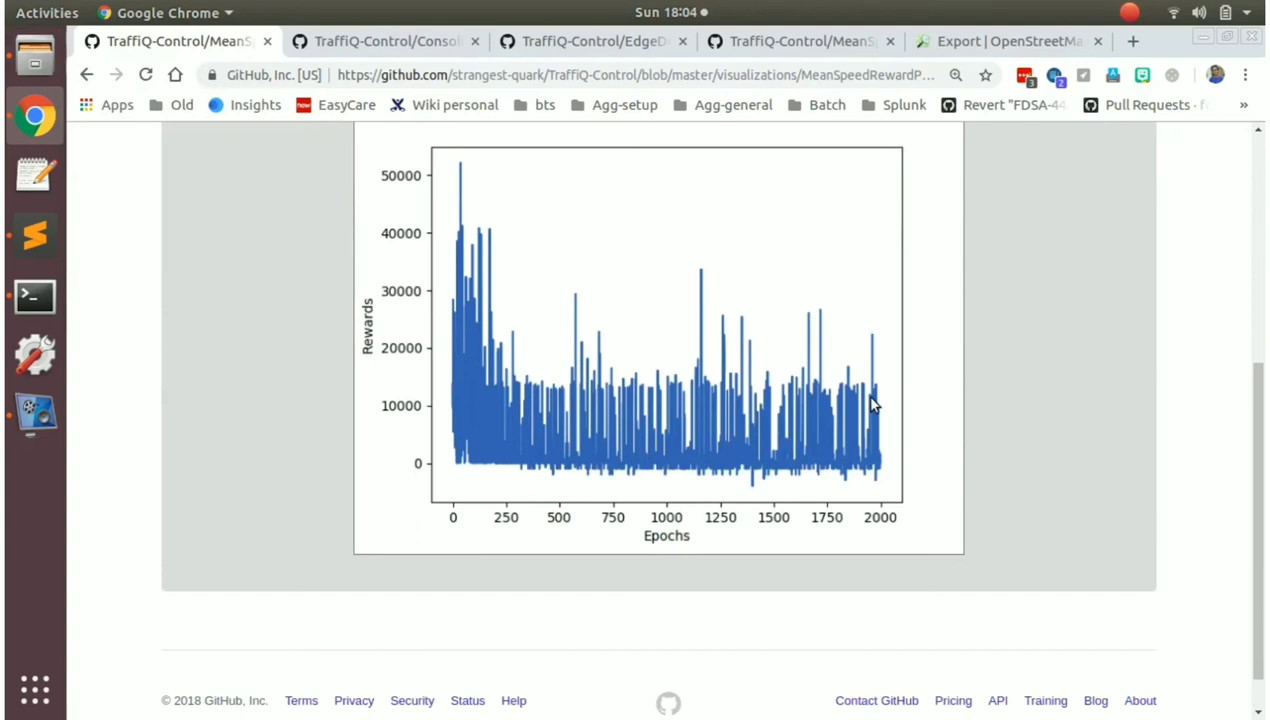
scroll(928, 537, "up", 2)
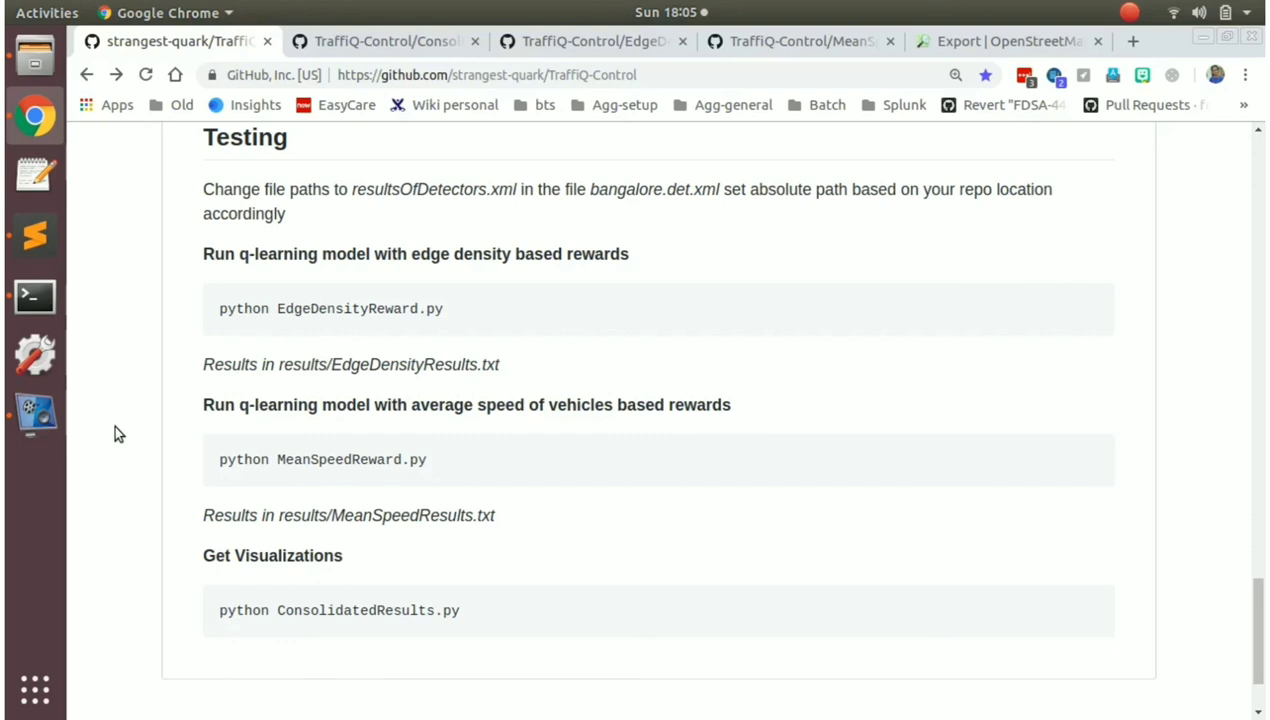
Check the README Testing command 'python MeanSpeedReward.py', then bring up the terminal
scroll(114, 424, "up", 1)
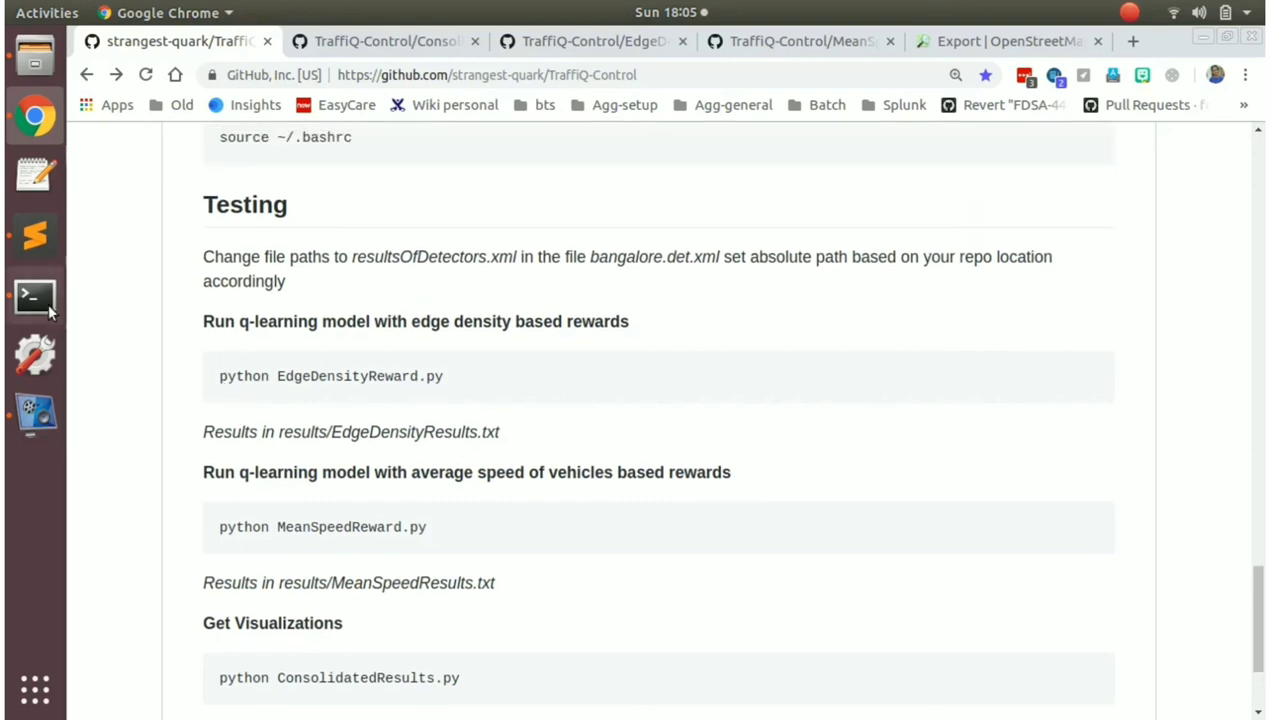
scroll(99, 369, "down", 1)
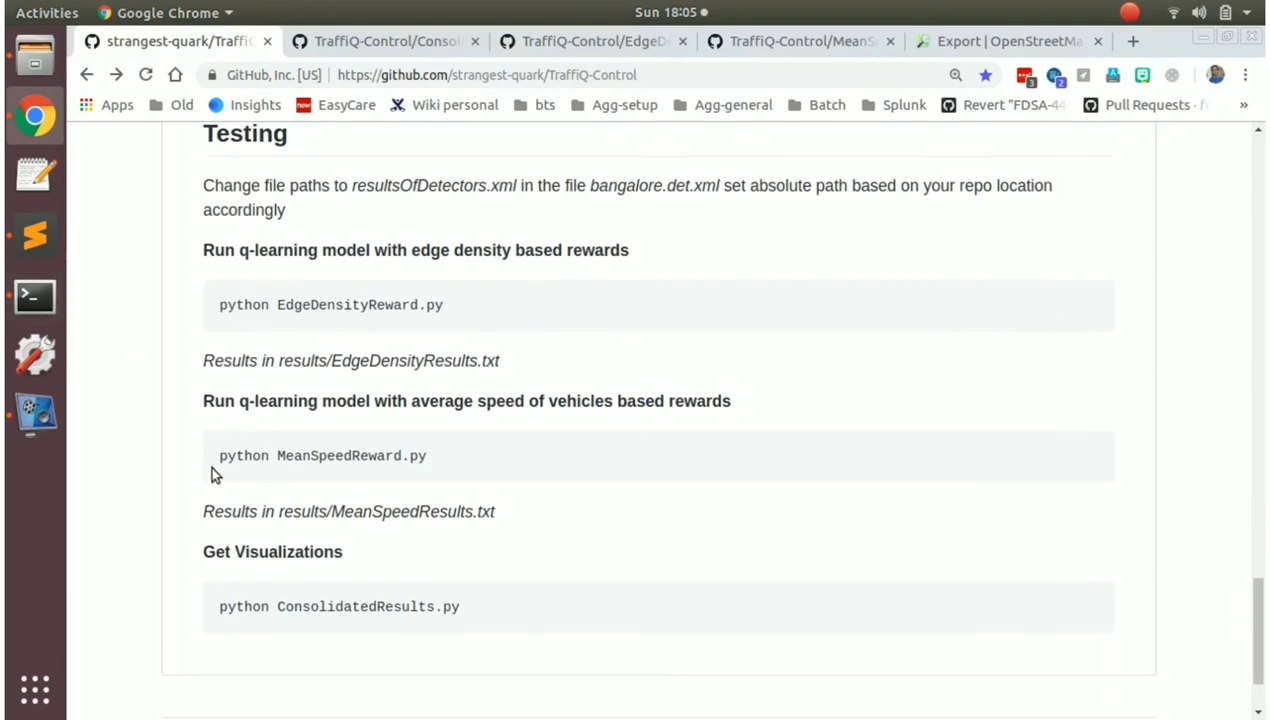
left_click(38, 297)
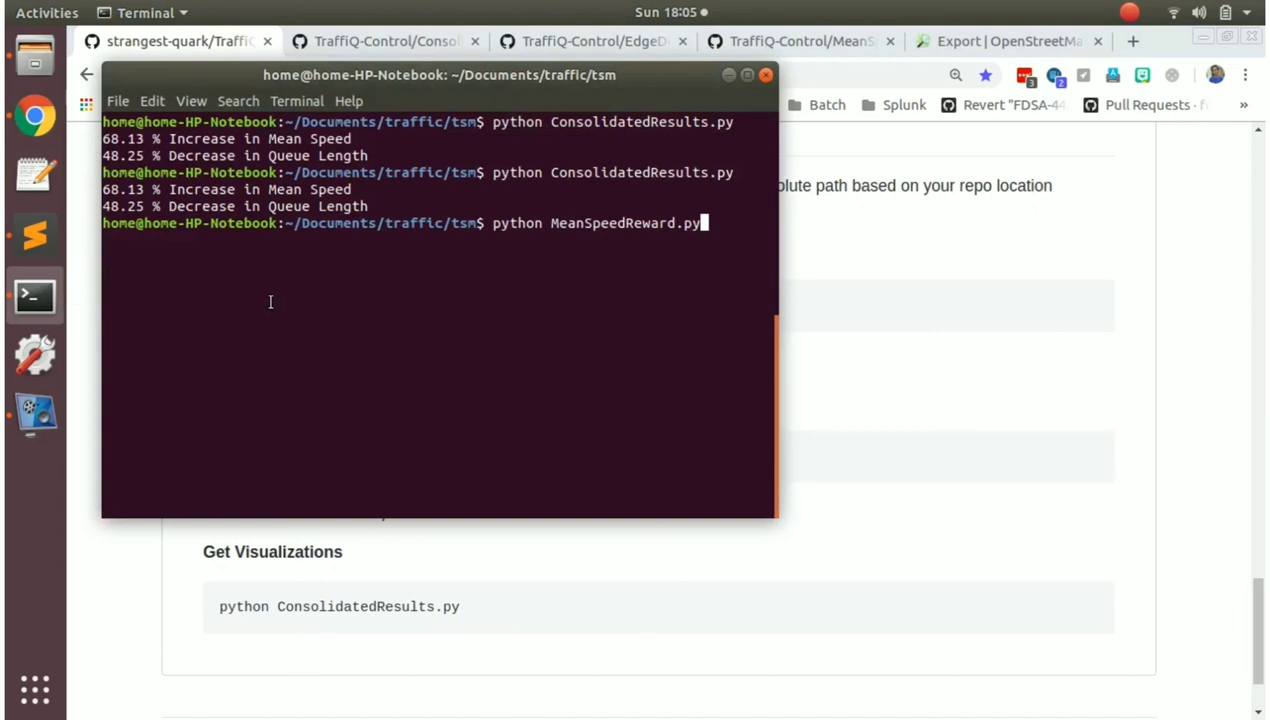
Run python MeanSpeedReward.py to launch SUMO with the bangalore config, then close the SUMO window
key("Return")
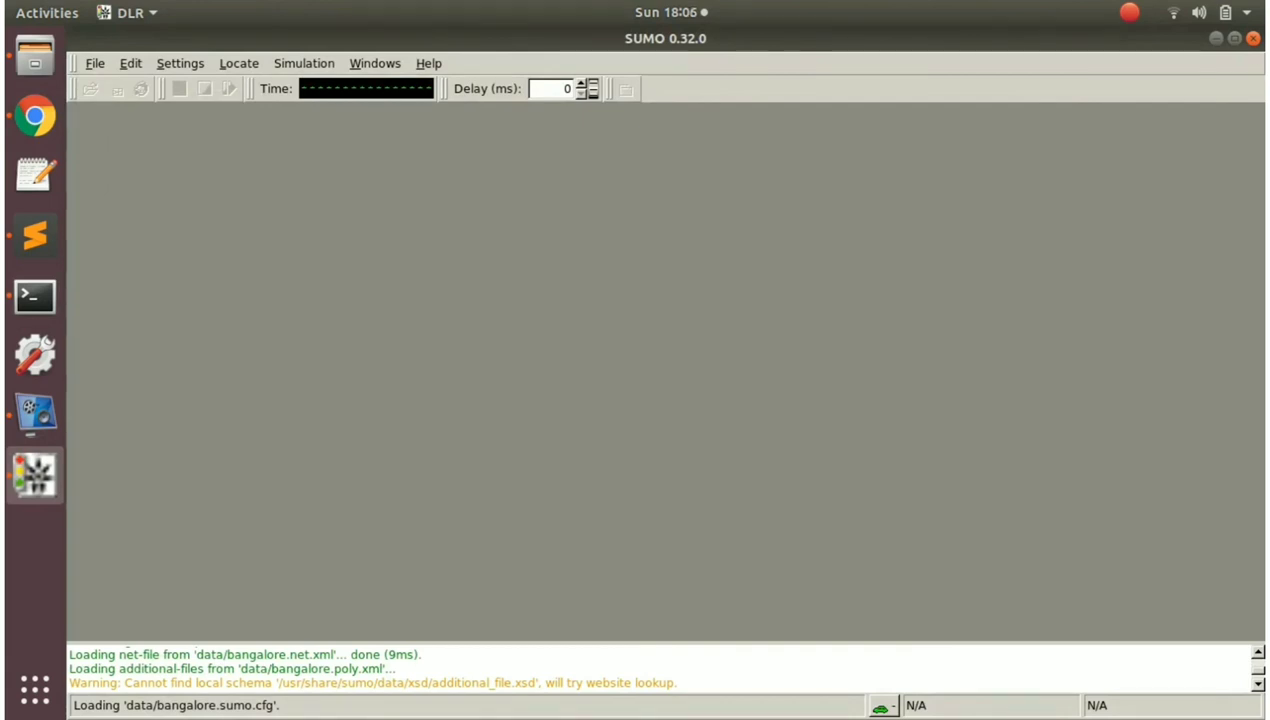
left_click(1253, 38)
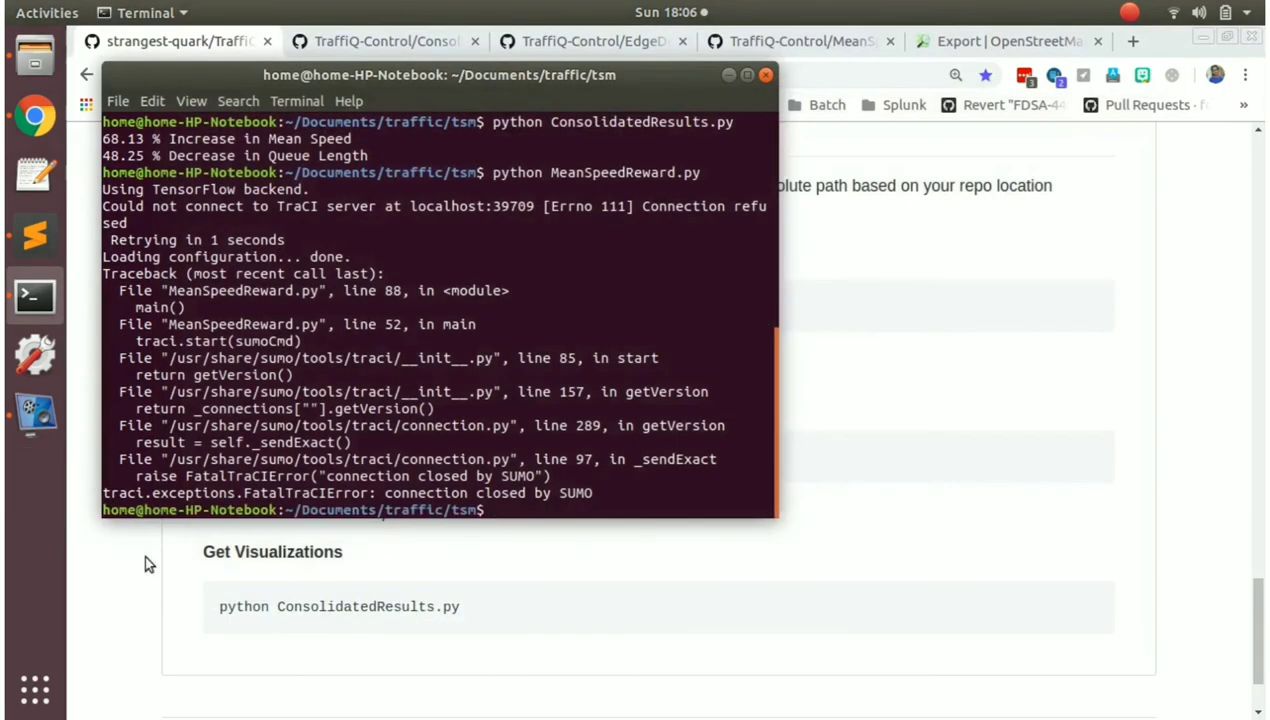